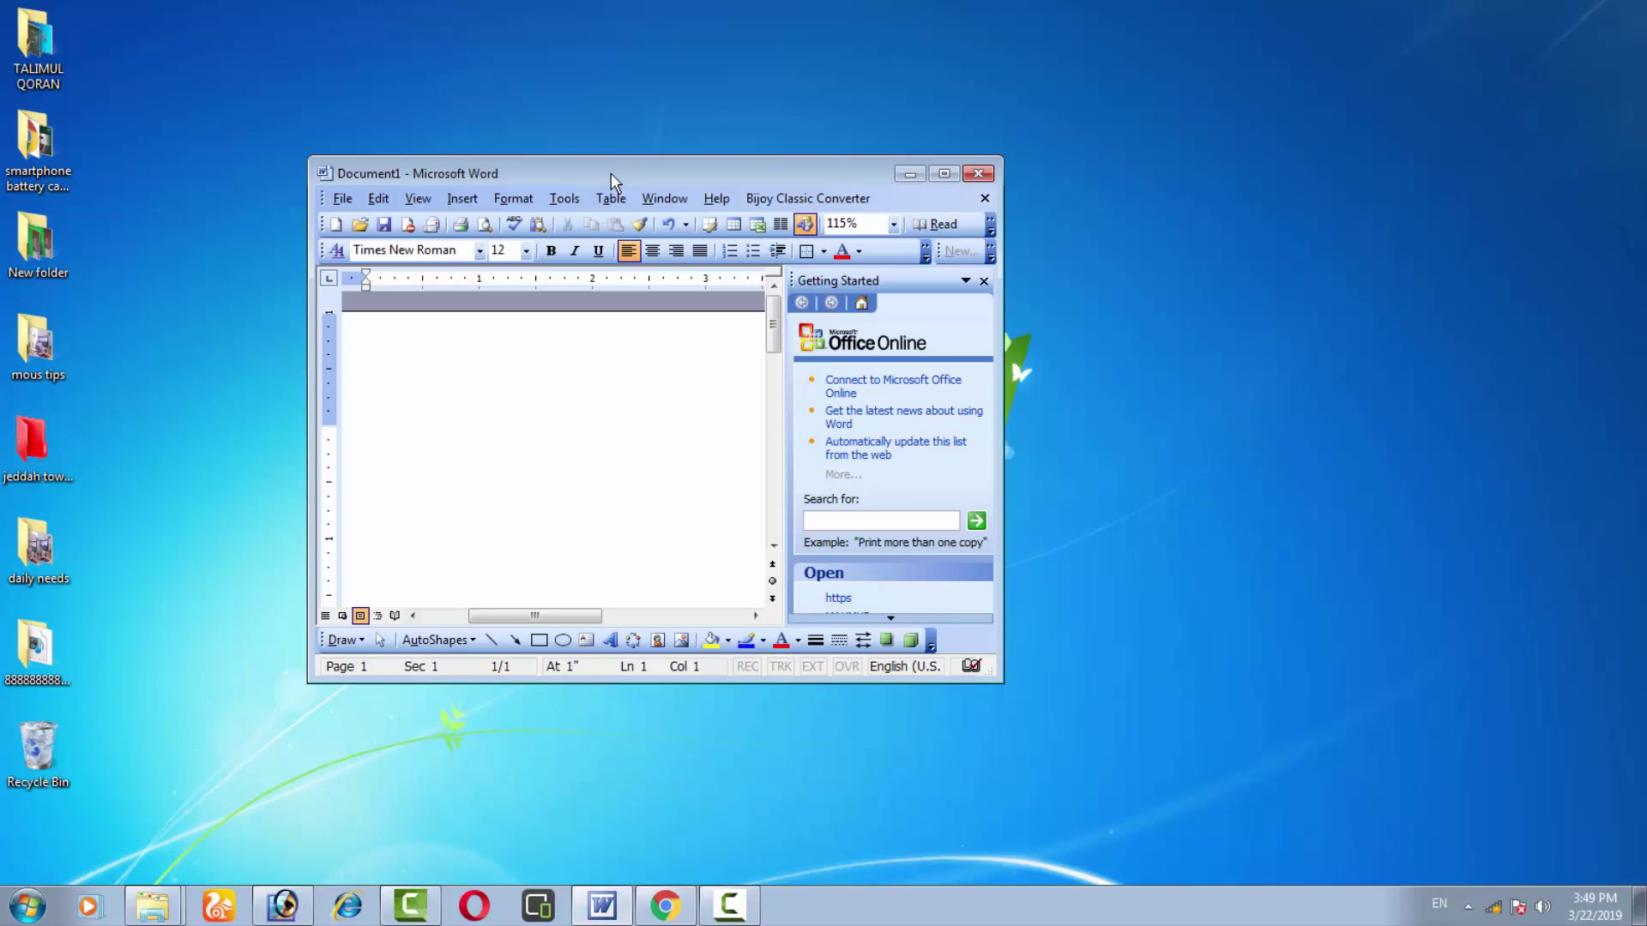
Step: Shake the Word window to bring back the other minimized windows behind it
drag(611, 173, 741, 239)
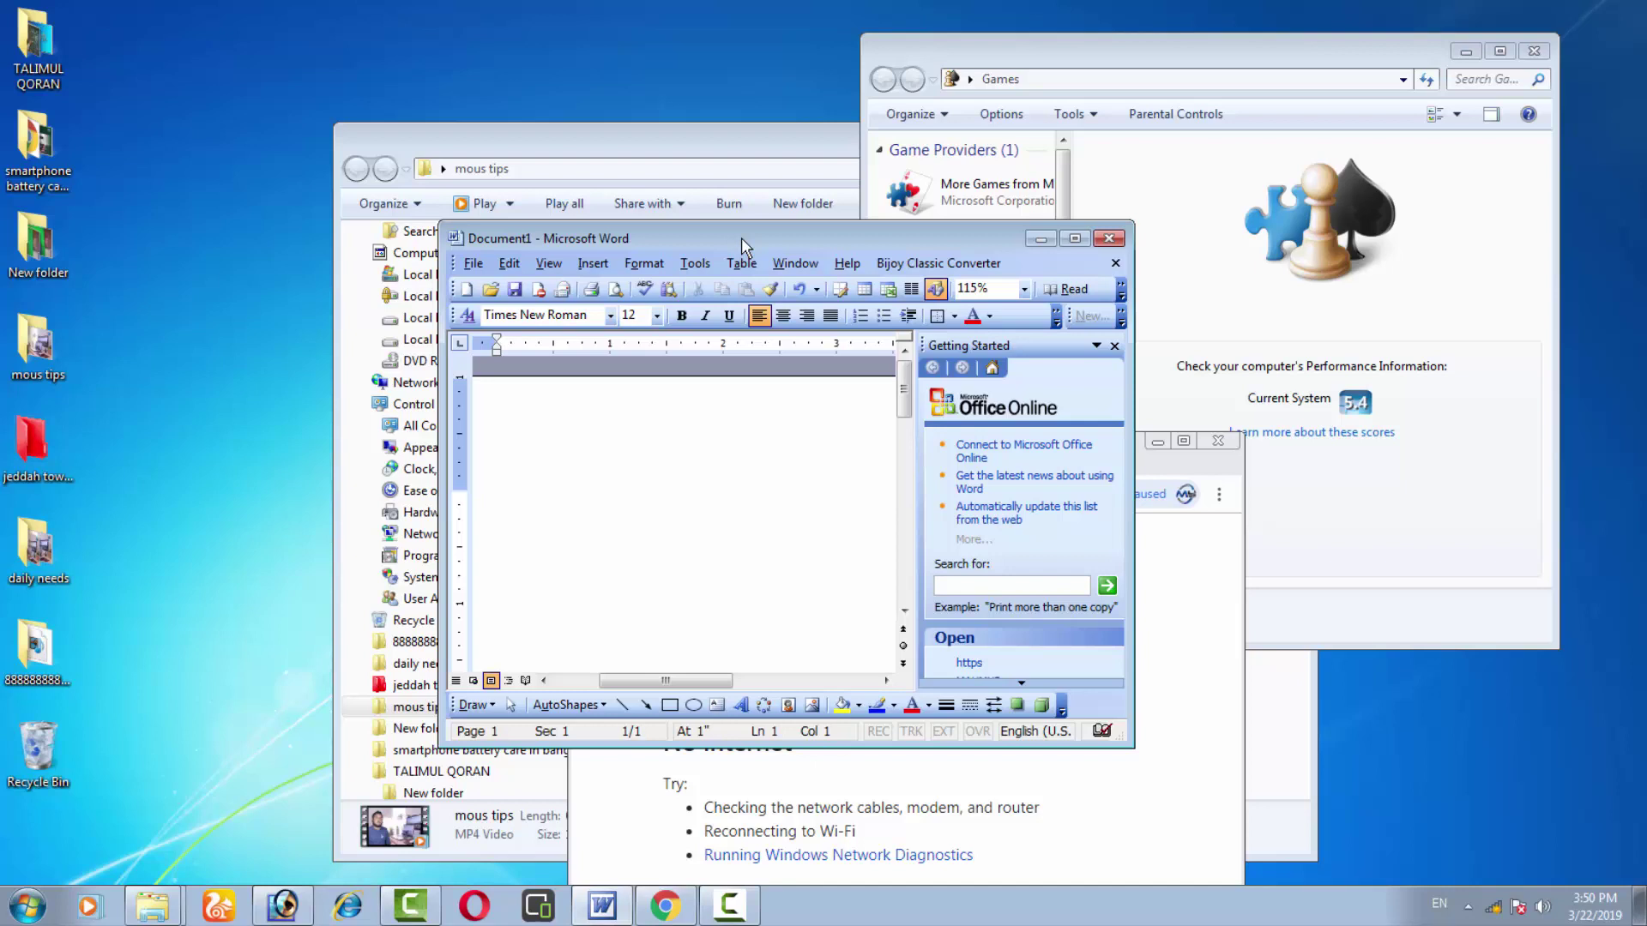
drag(741, 239, 739, 274)
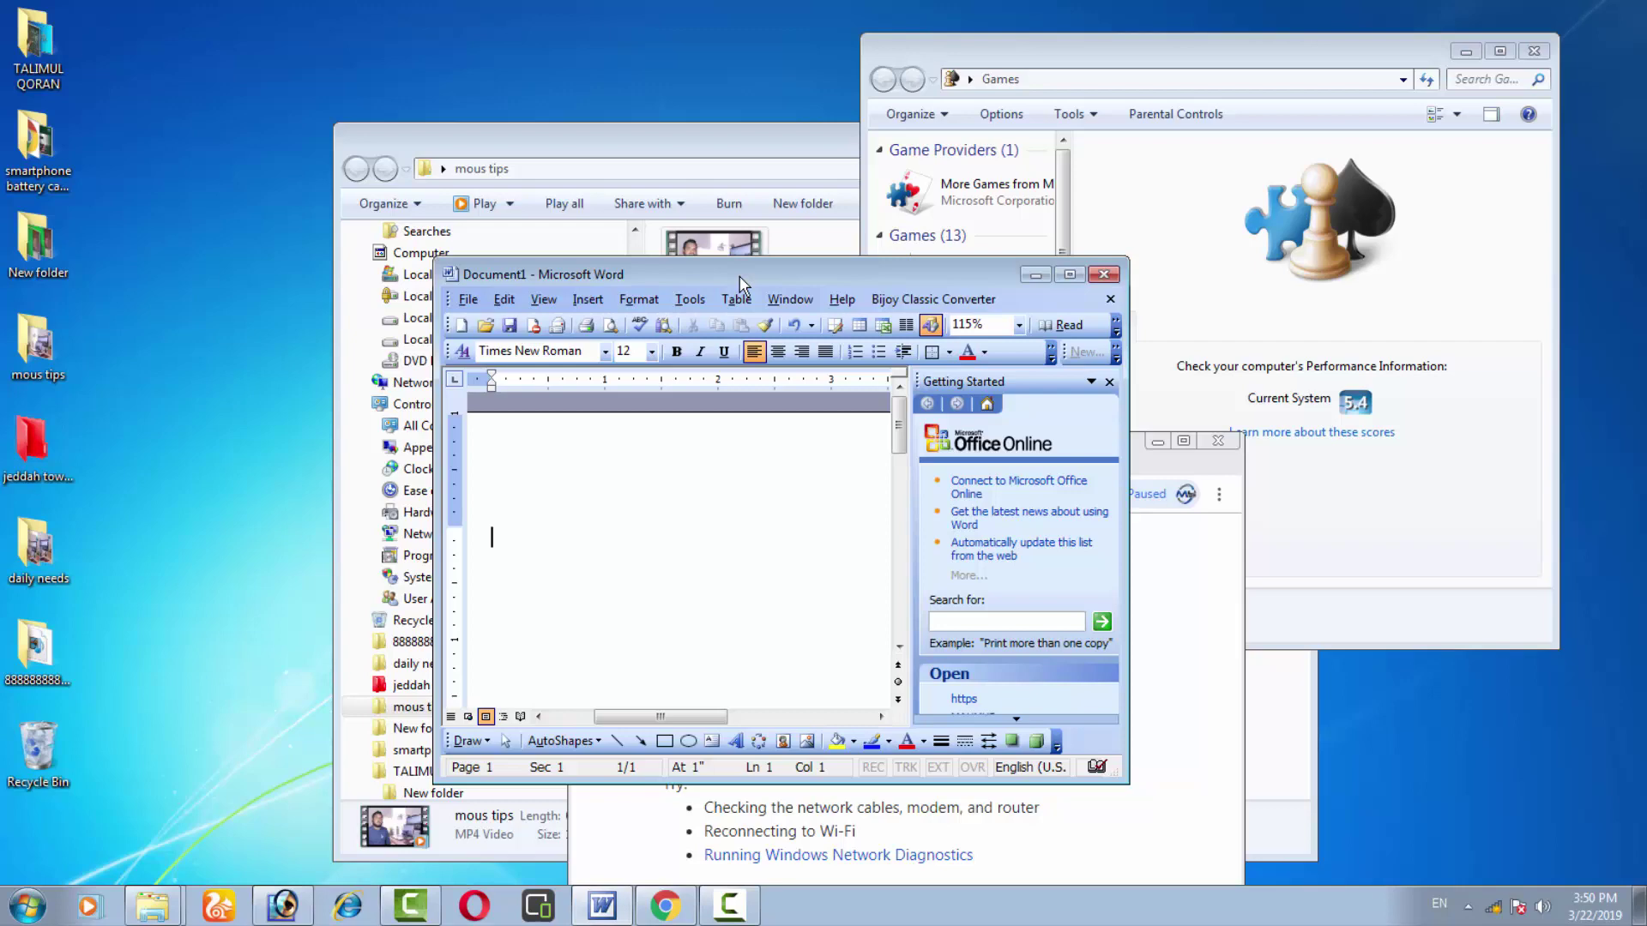
Step: Maximize the Word window, restore it to its smaller size and shift it slightly on the desktop
double_click(739, 275)
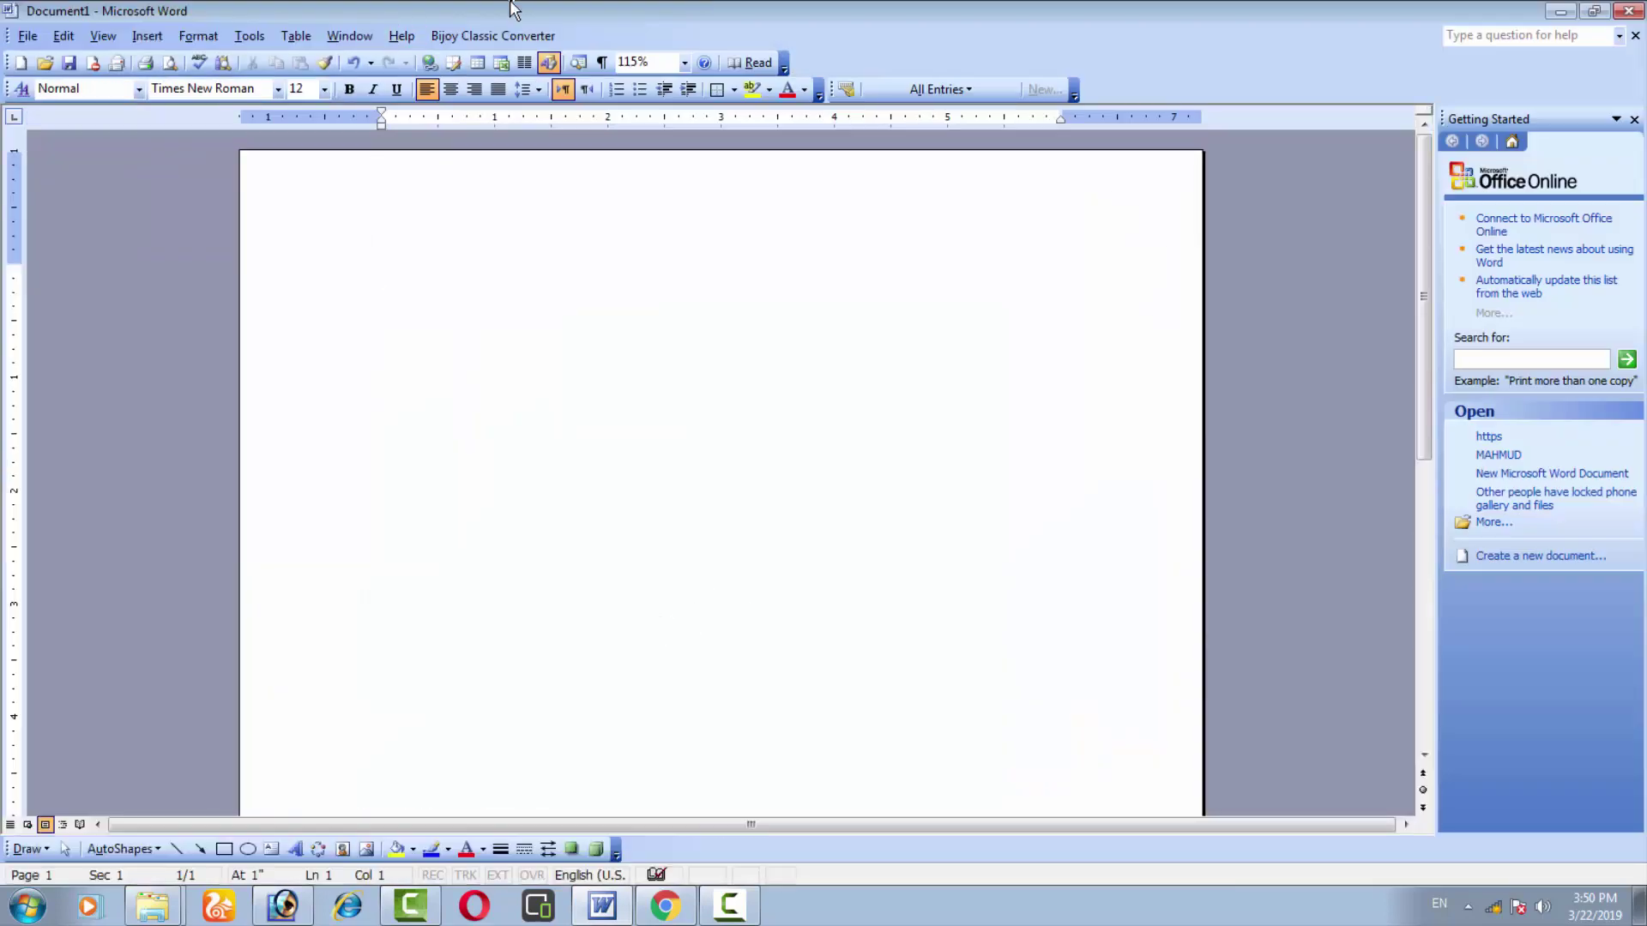
double_click(592, 10)
drag(745, 283, 708, 293)
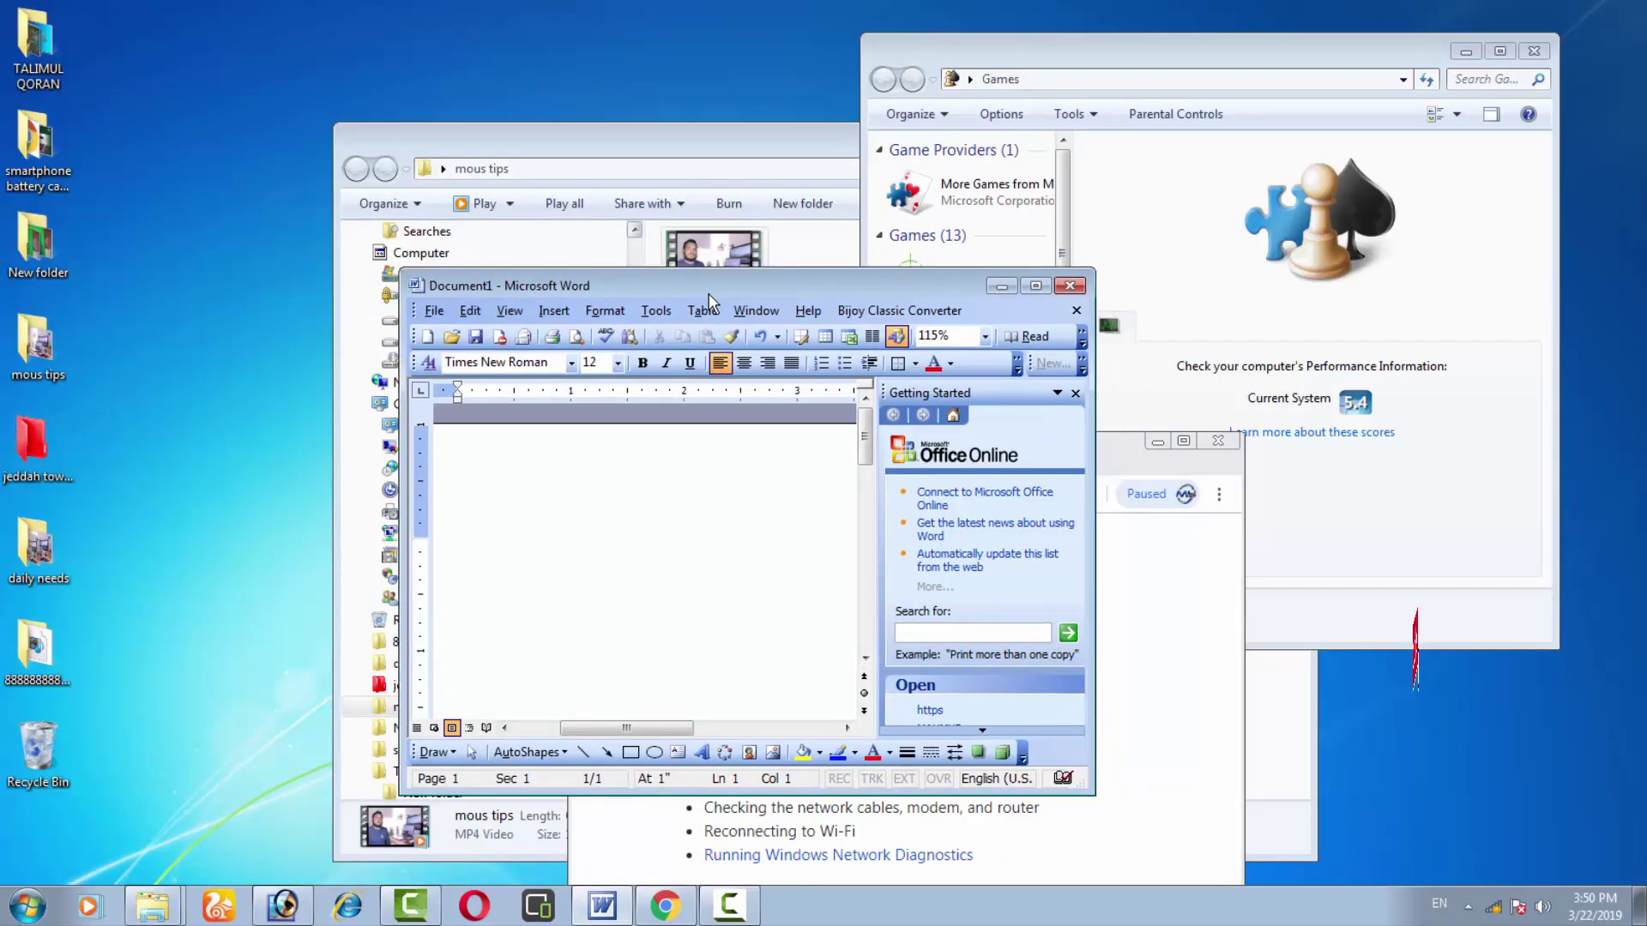
Step: Close the Word, Chrome, mous tips folder and Games windows
click(1069, 287)
click(813, 504)
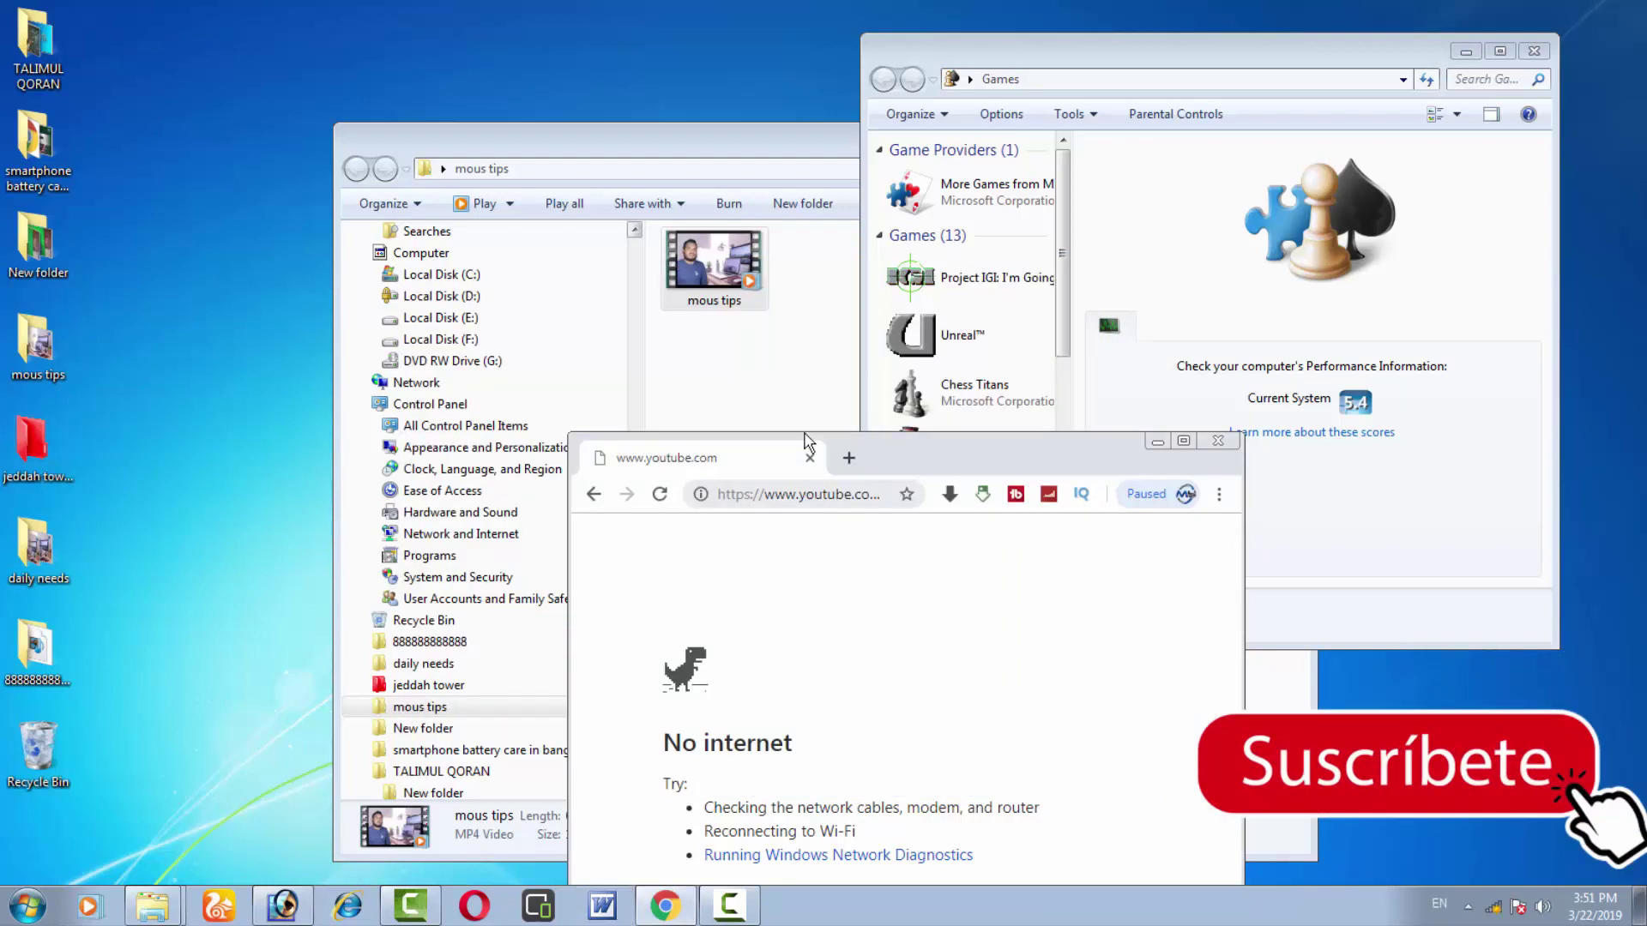
click(659, 148)
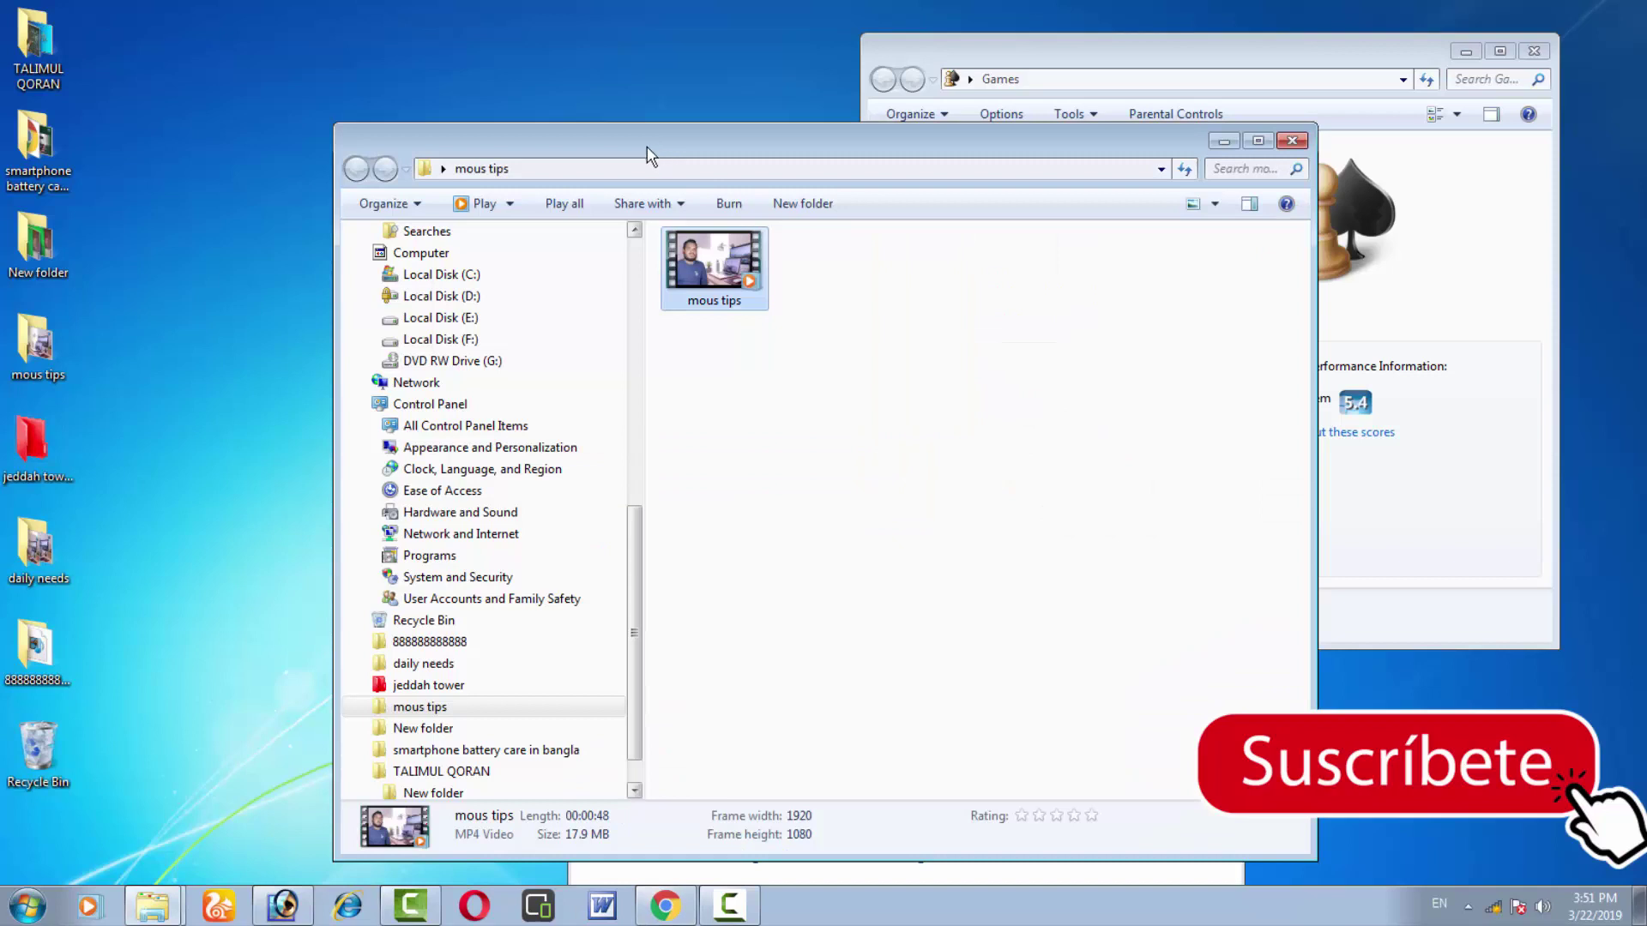
double_click(343, 136)
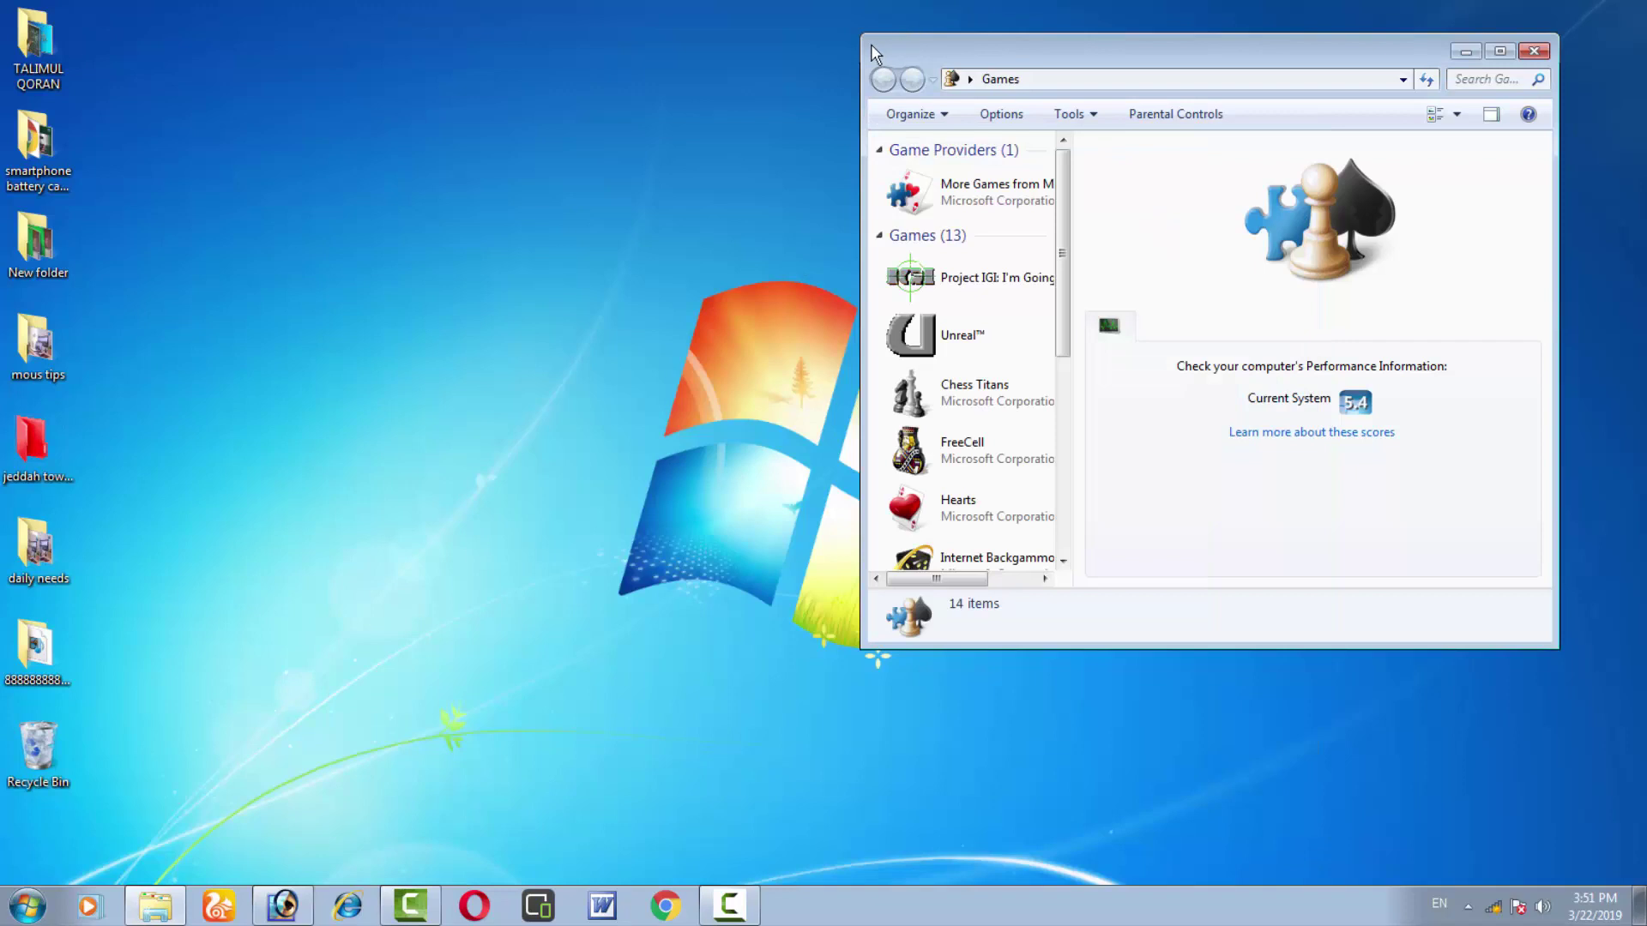
key(alt+F4)
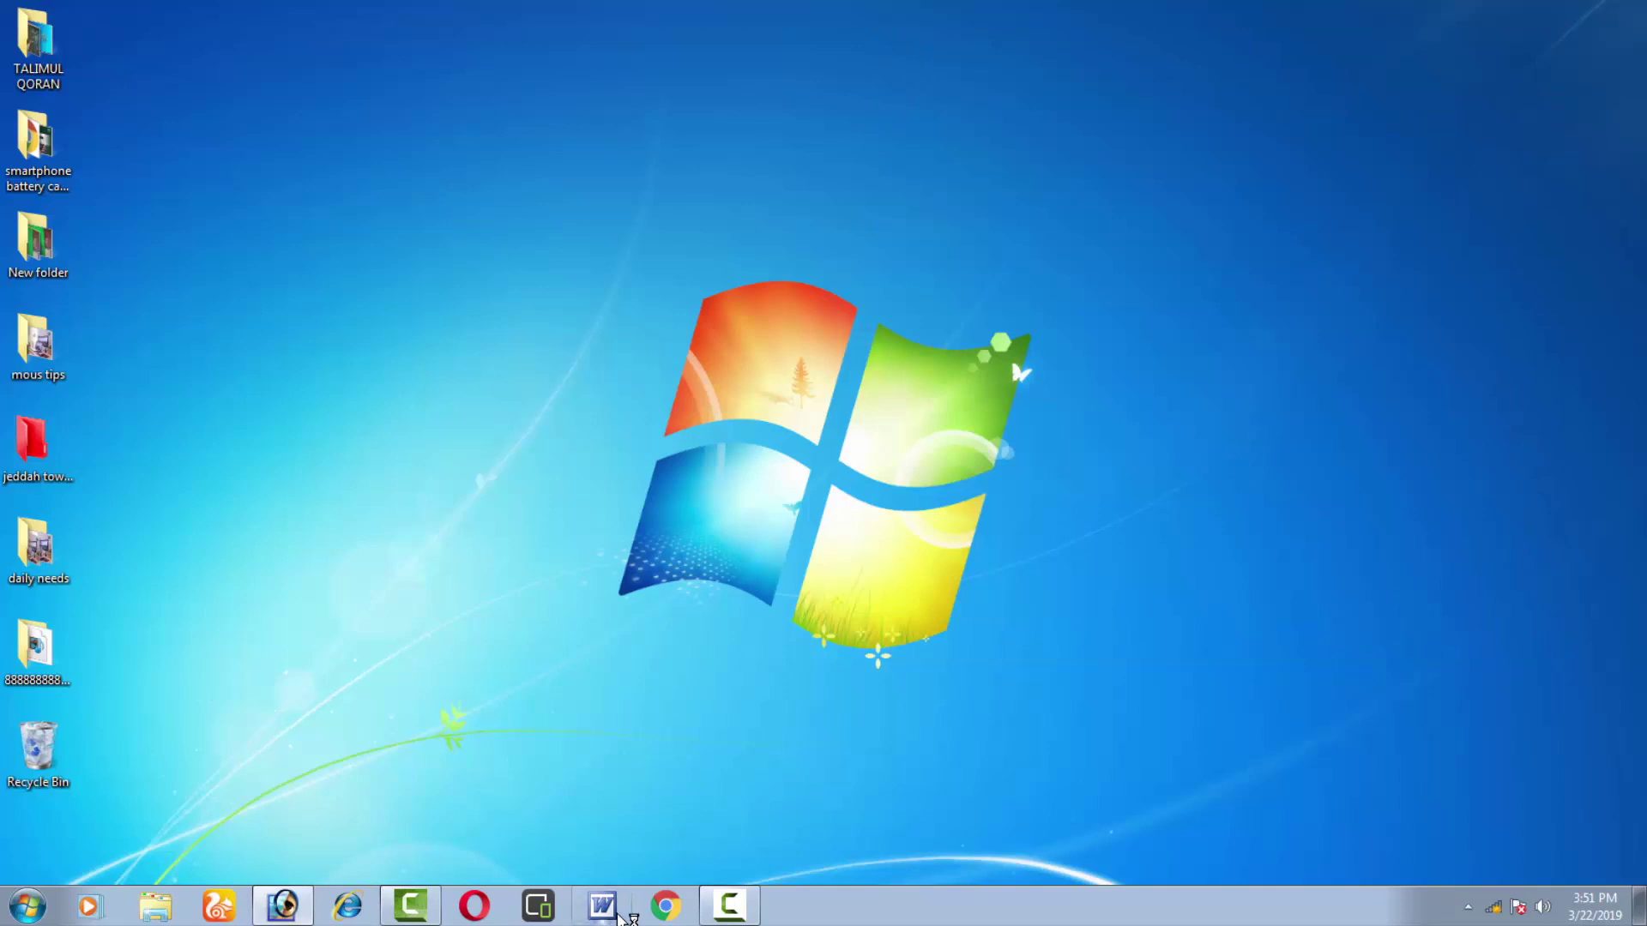
Step: Open Word and close its blank document window again
click(602, 905)
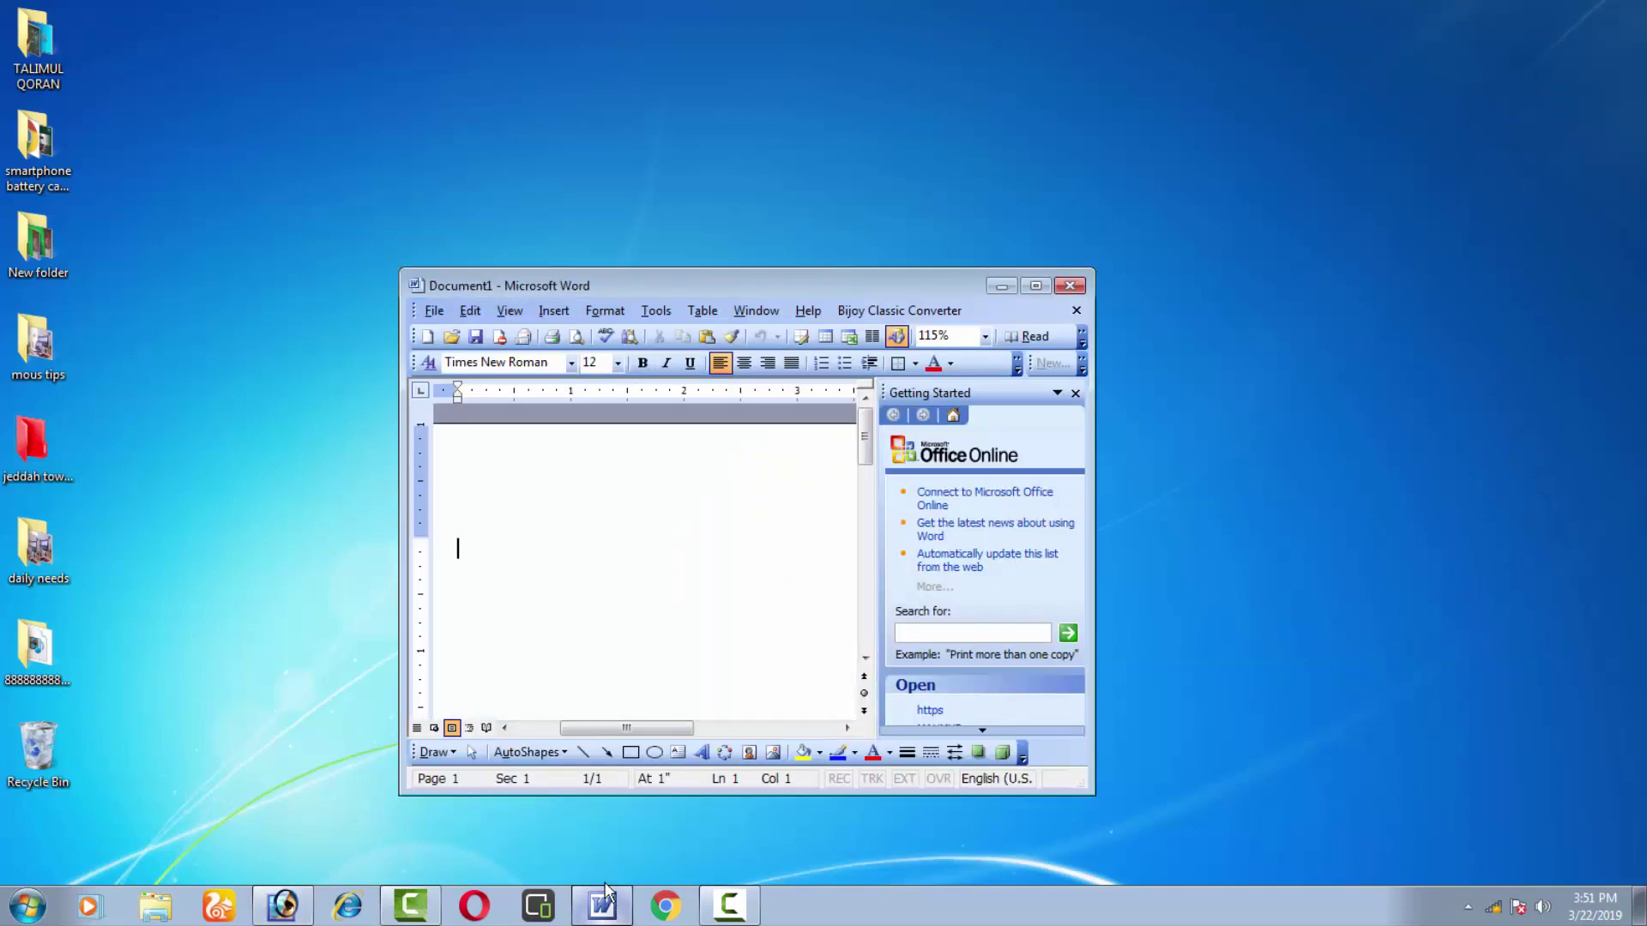
click(421, 278)
key(n)
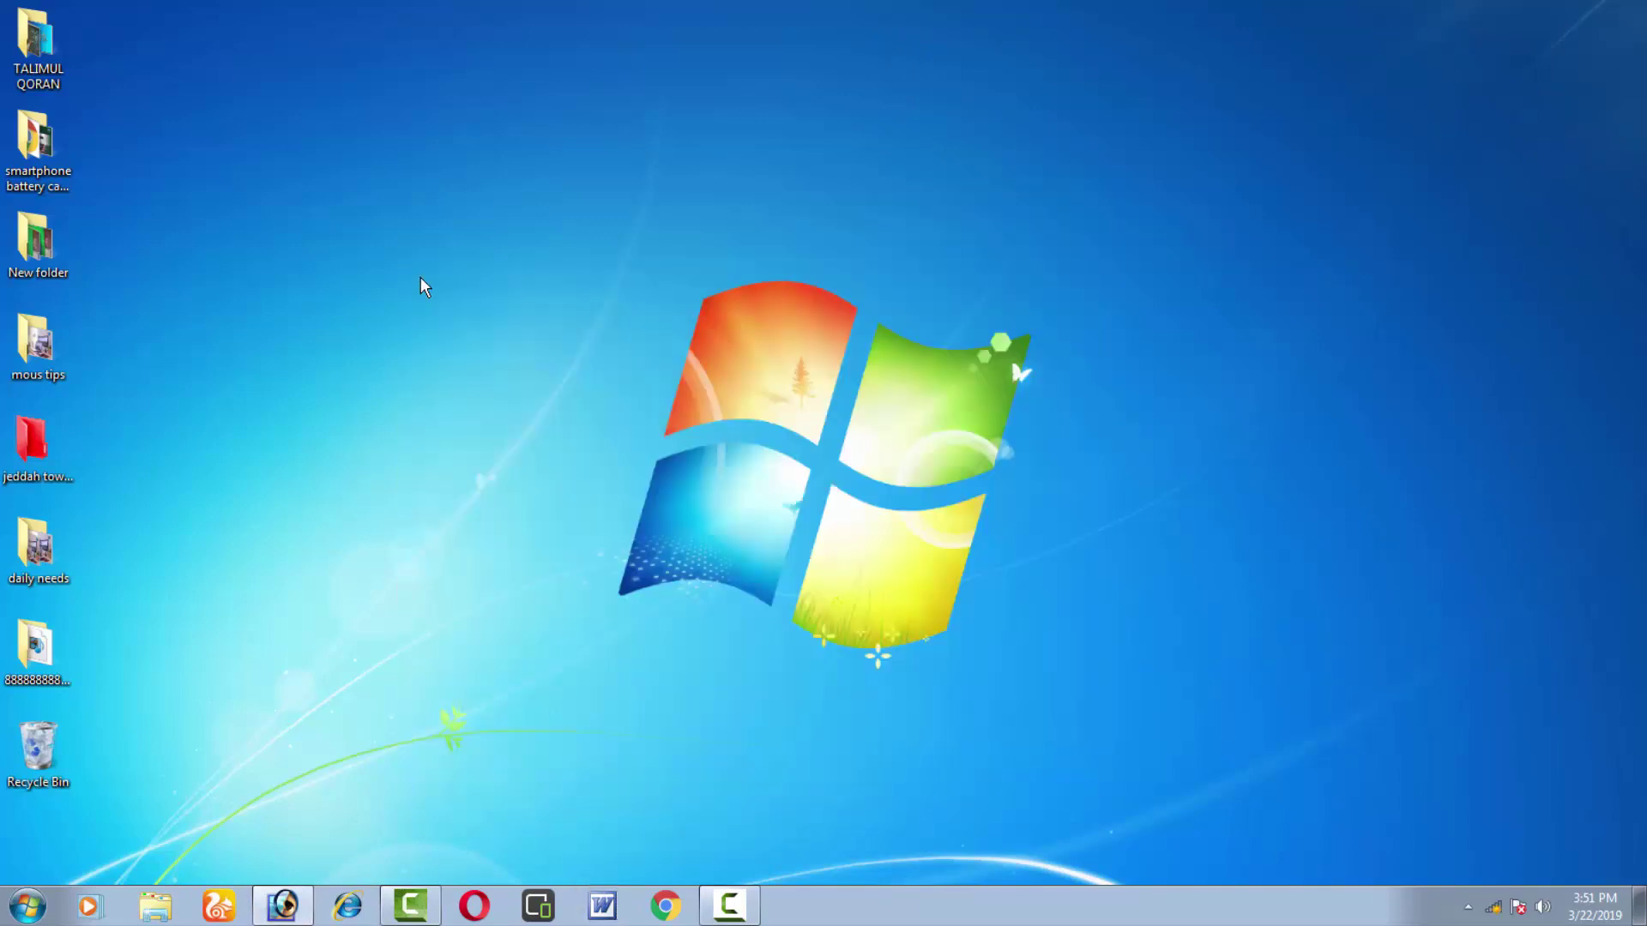
Step: Open Word again and maximize its window by snapping it to the upper edge of the screen
click(602, 905)
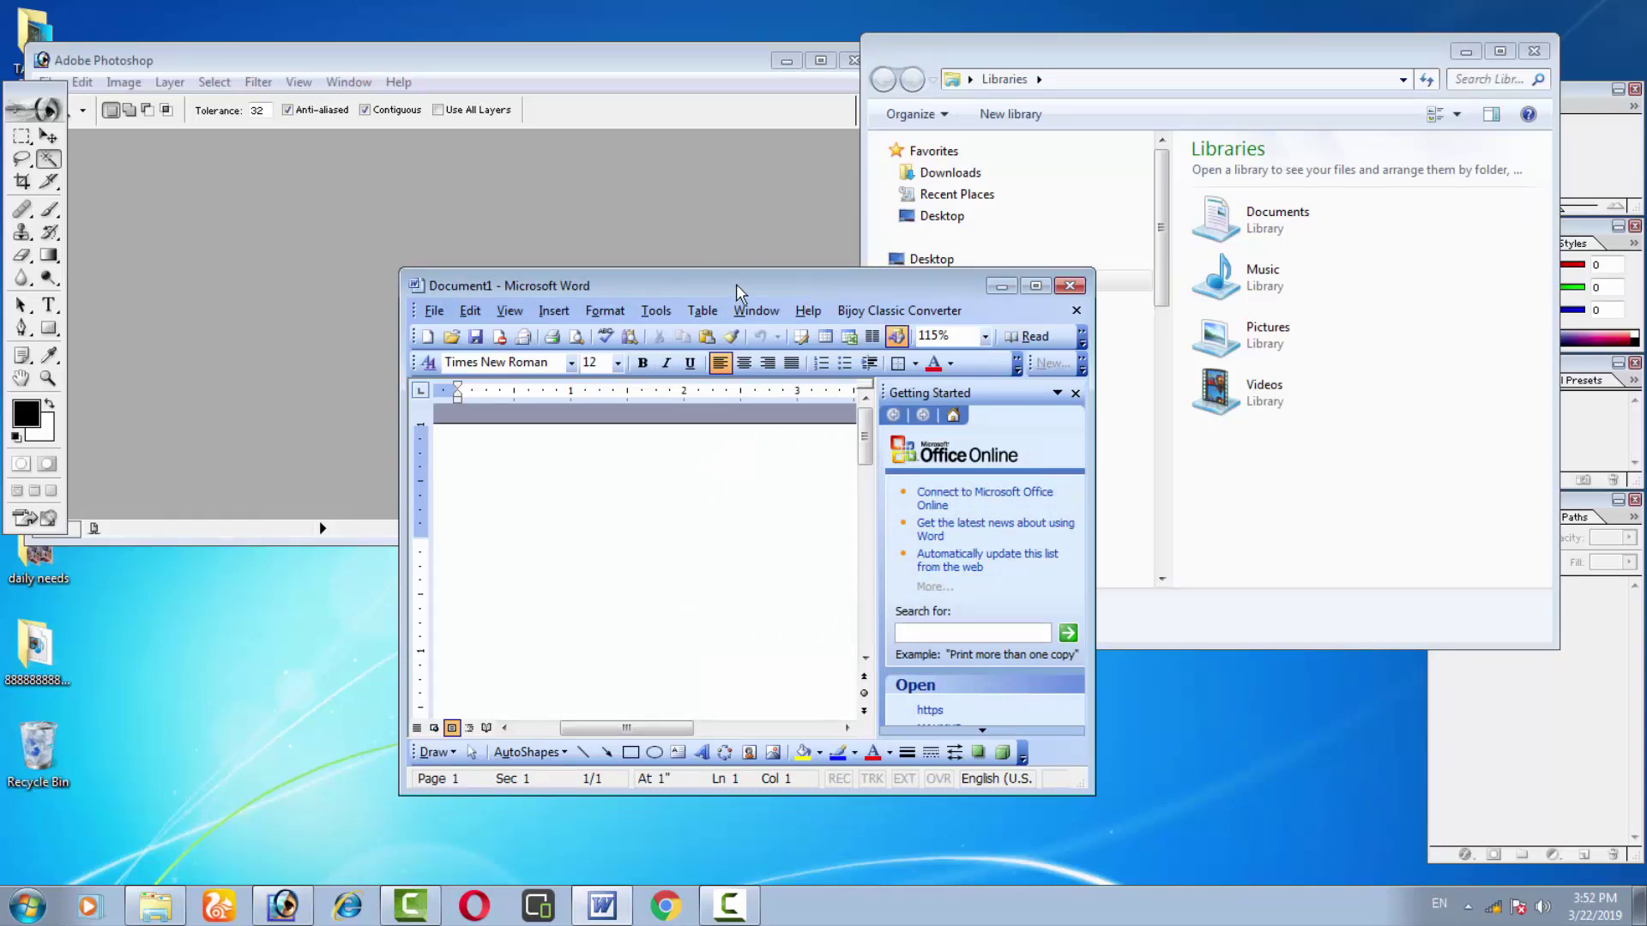
drag(810, 286, 882, 10)
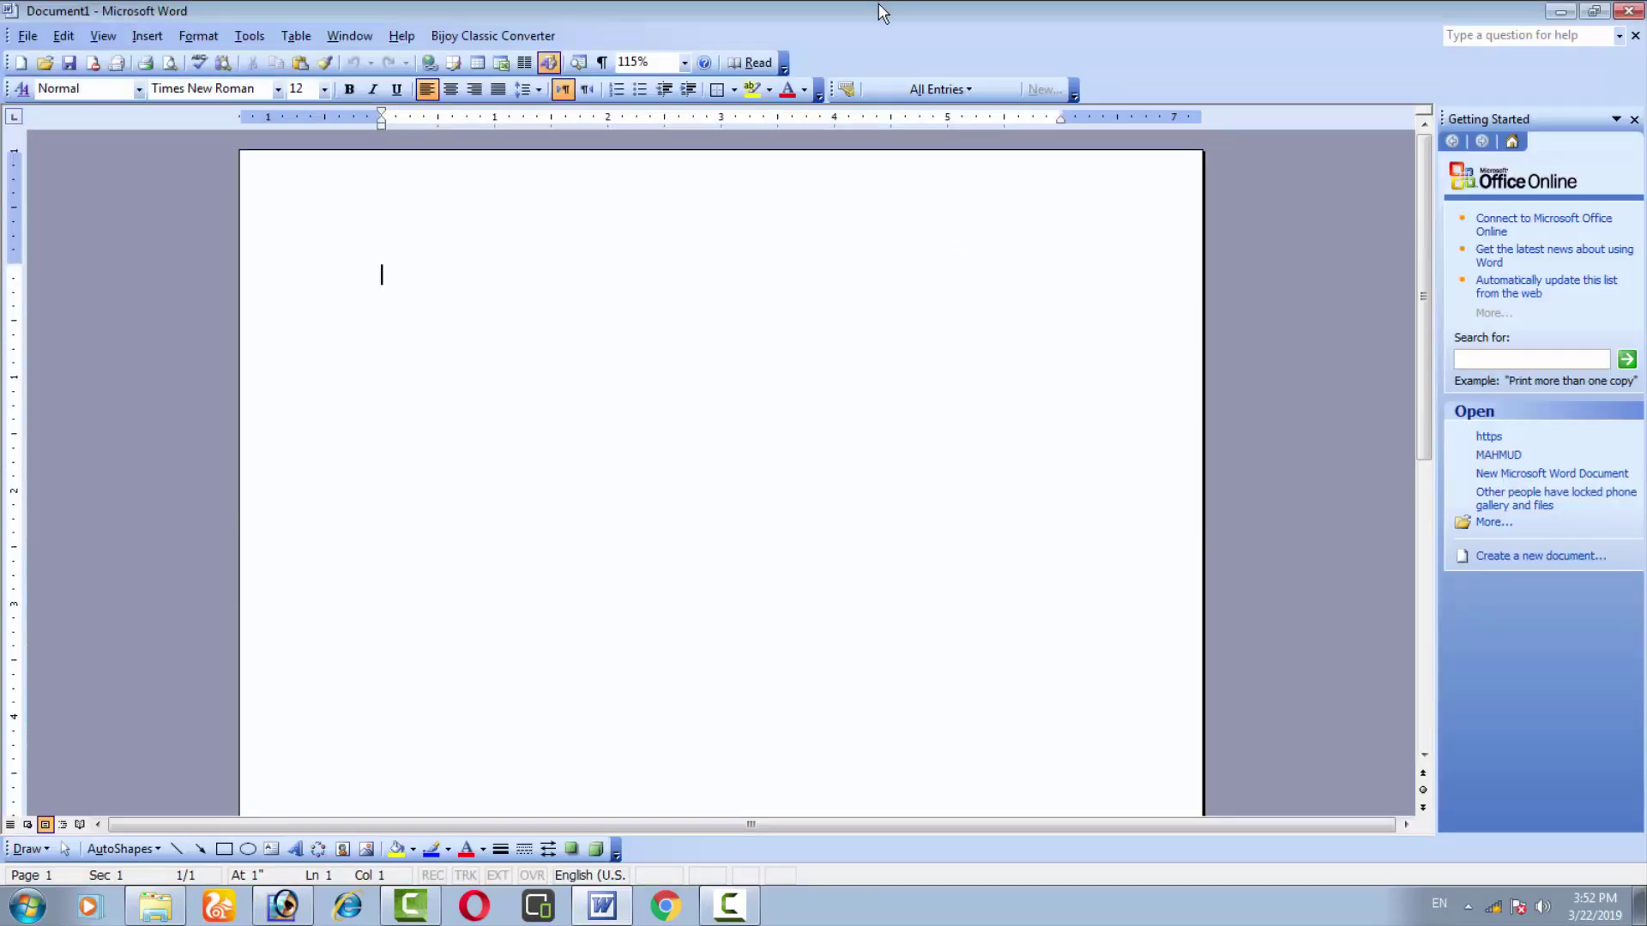
double_click(880, 7)
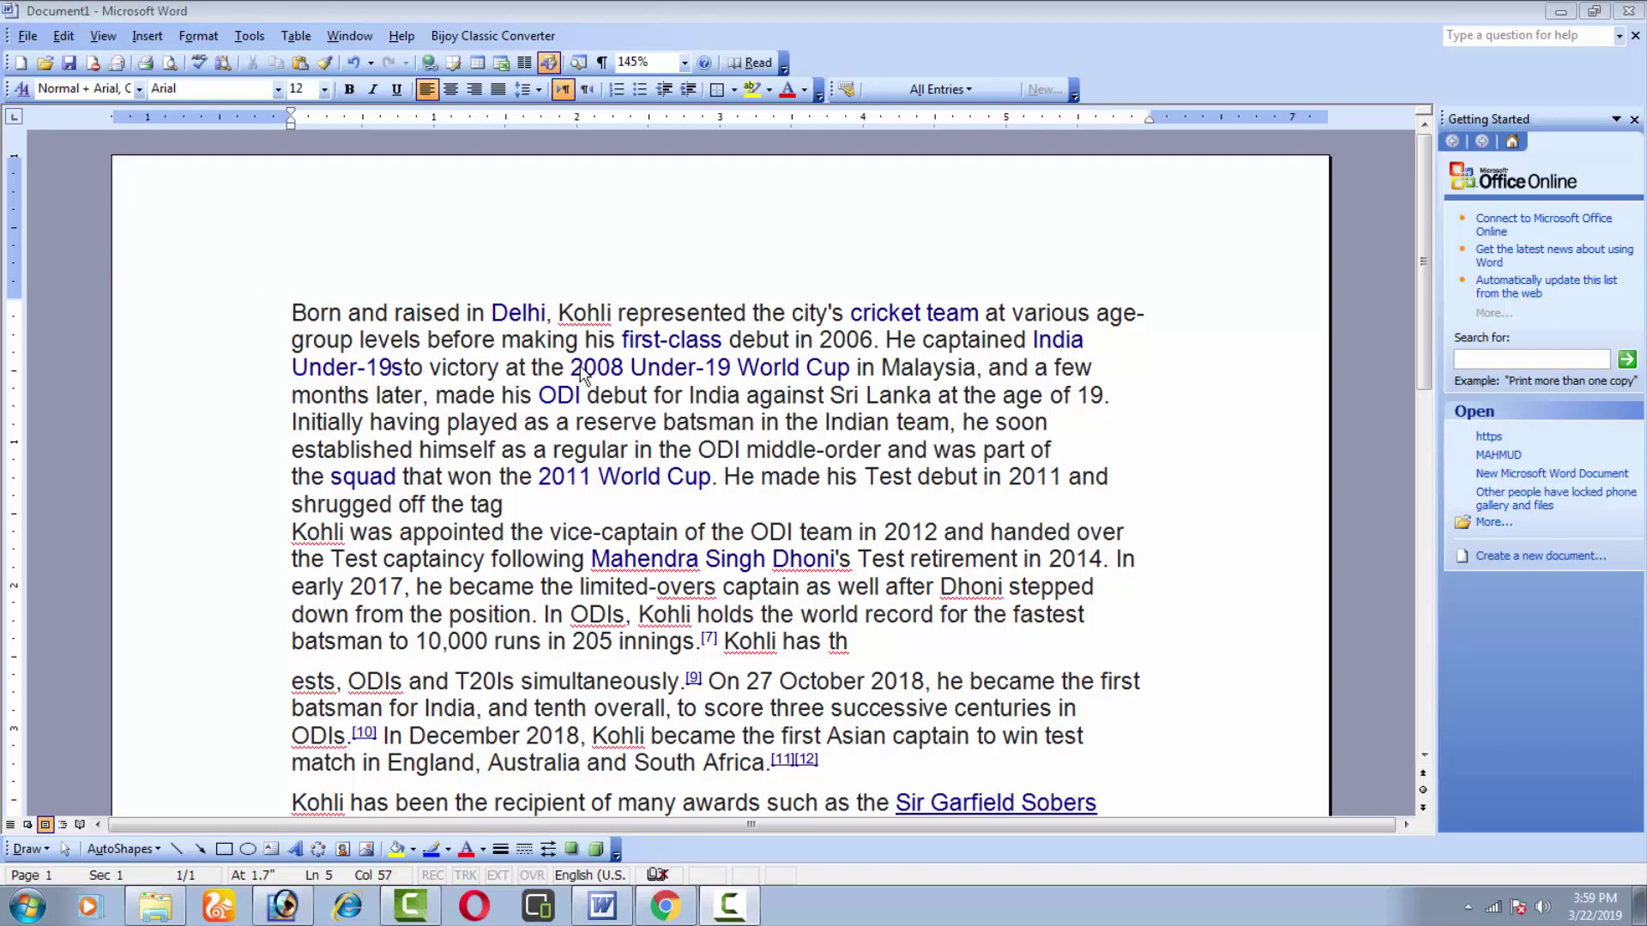
Step: Select the word "Born" at the start of the text and clear the selection
double_click(317, 313)
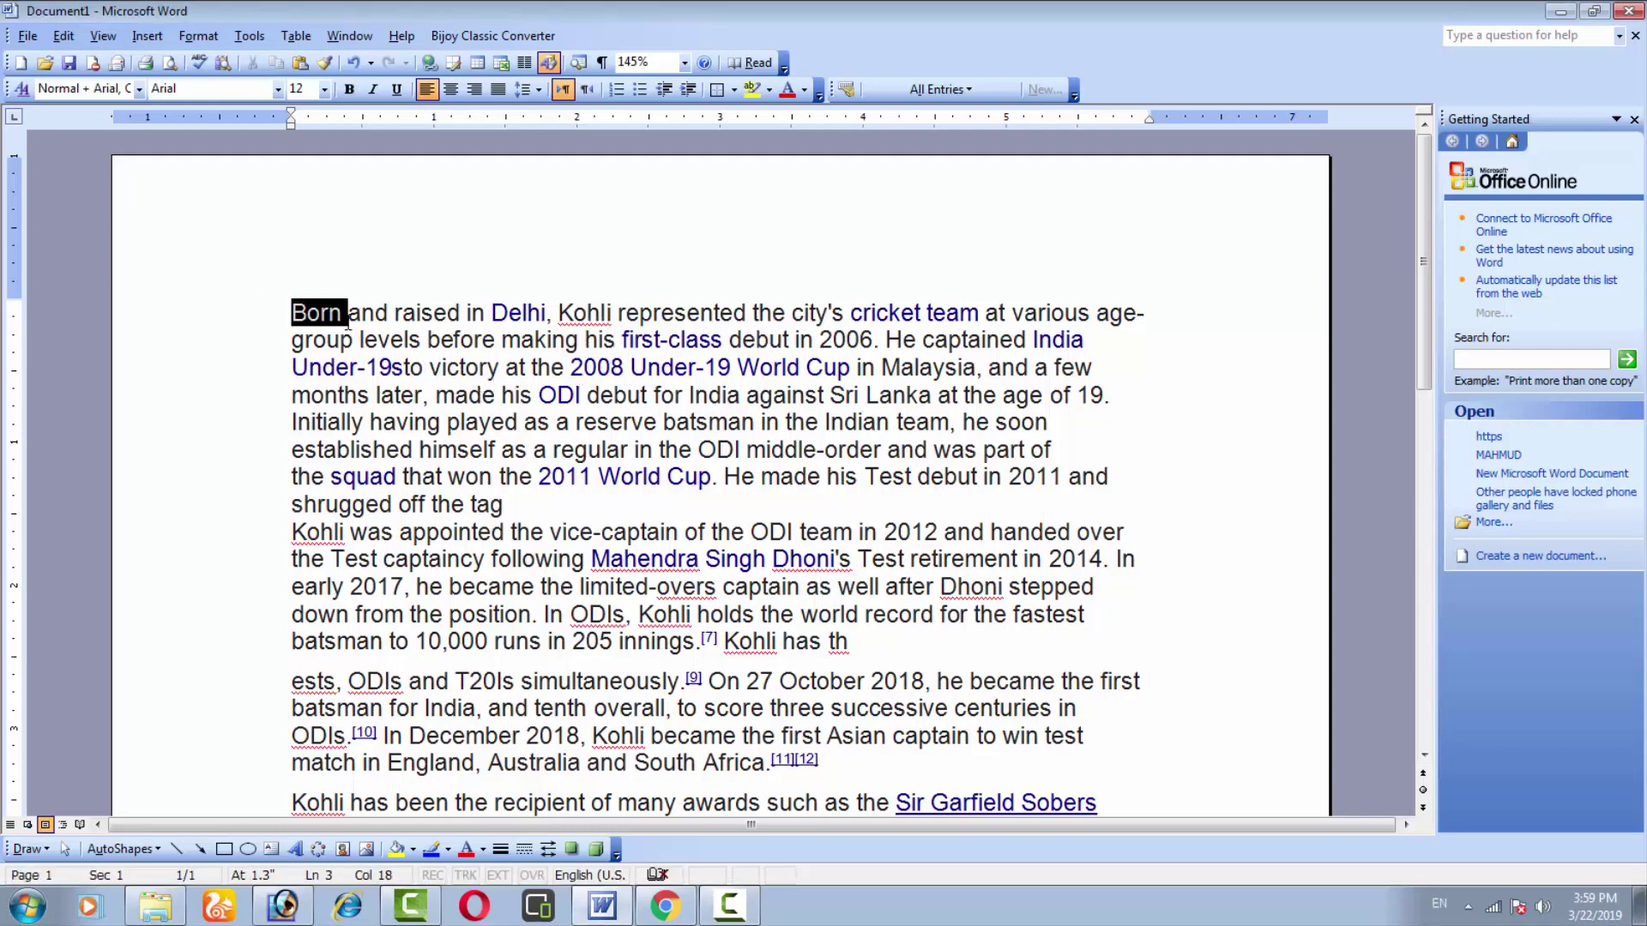
click(460, 313)
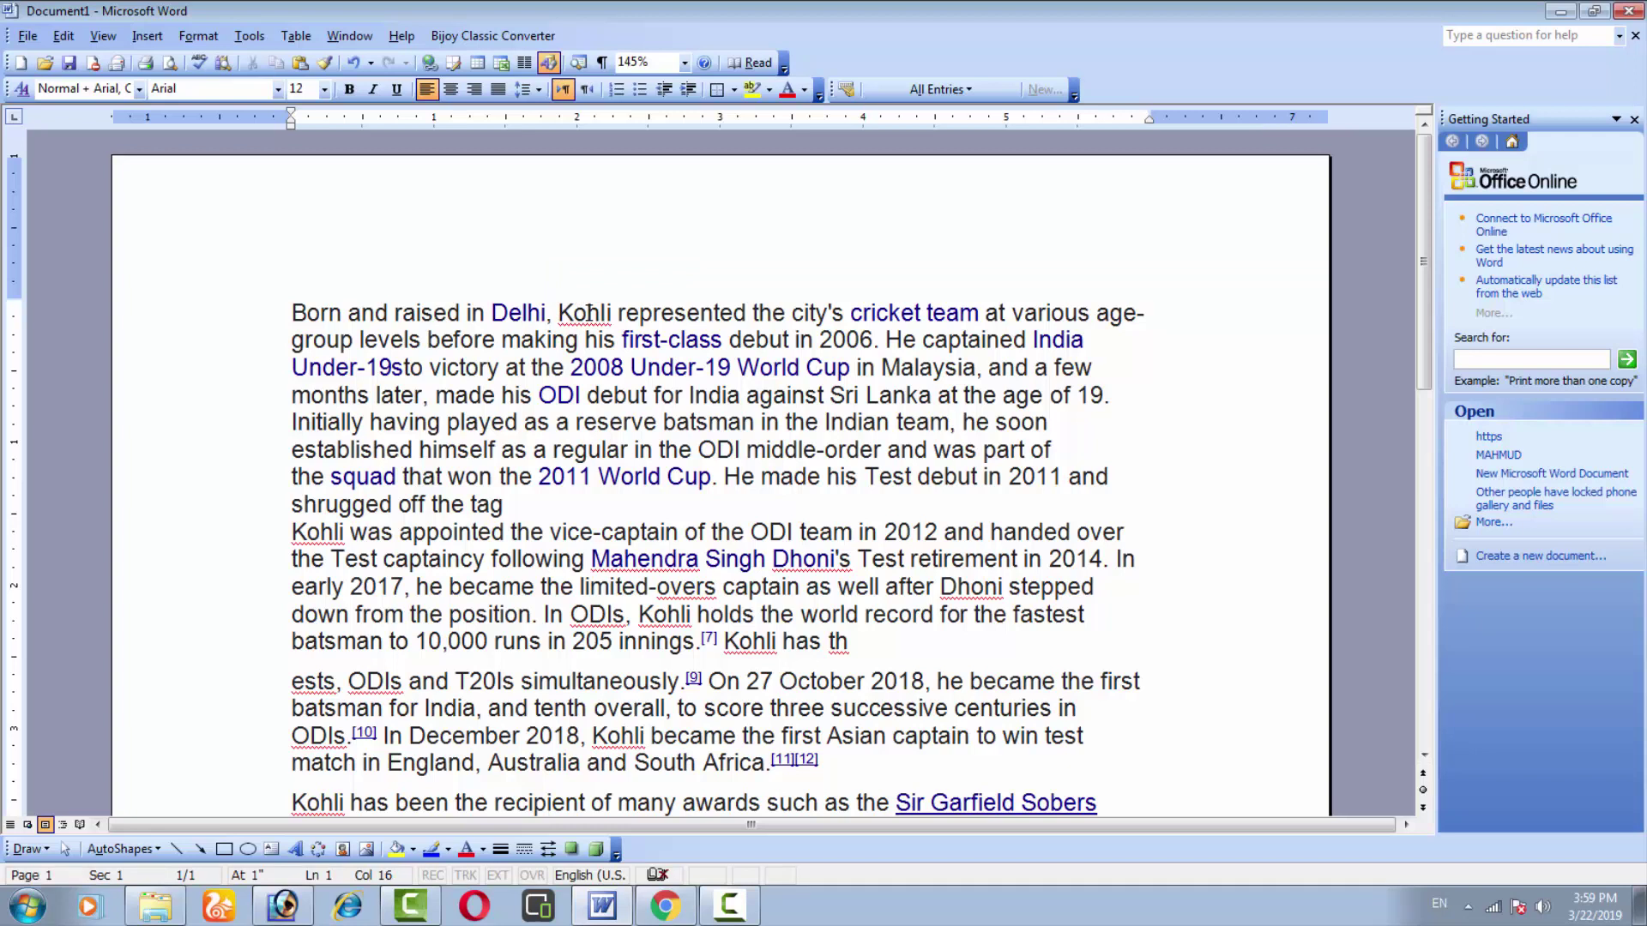
Step: Select the separate words "Kohli", "India", "having", "captain", "2012" and "205" together in the first two paragraphs
double_click(588, 313)
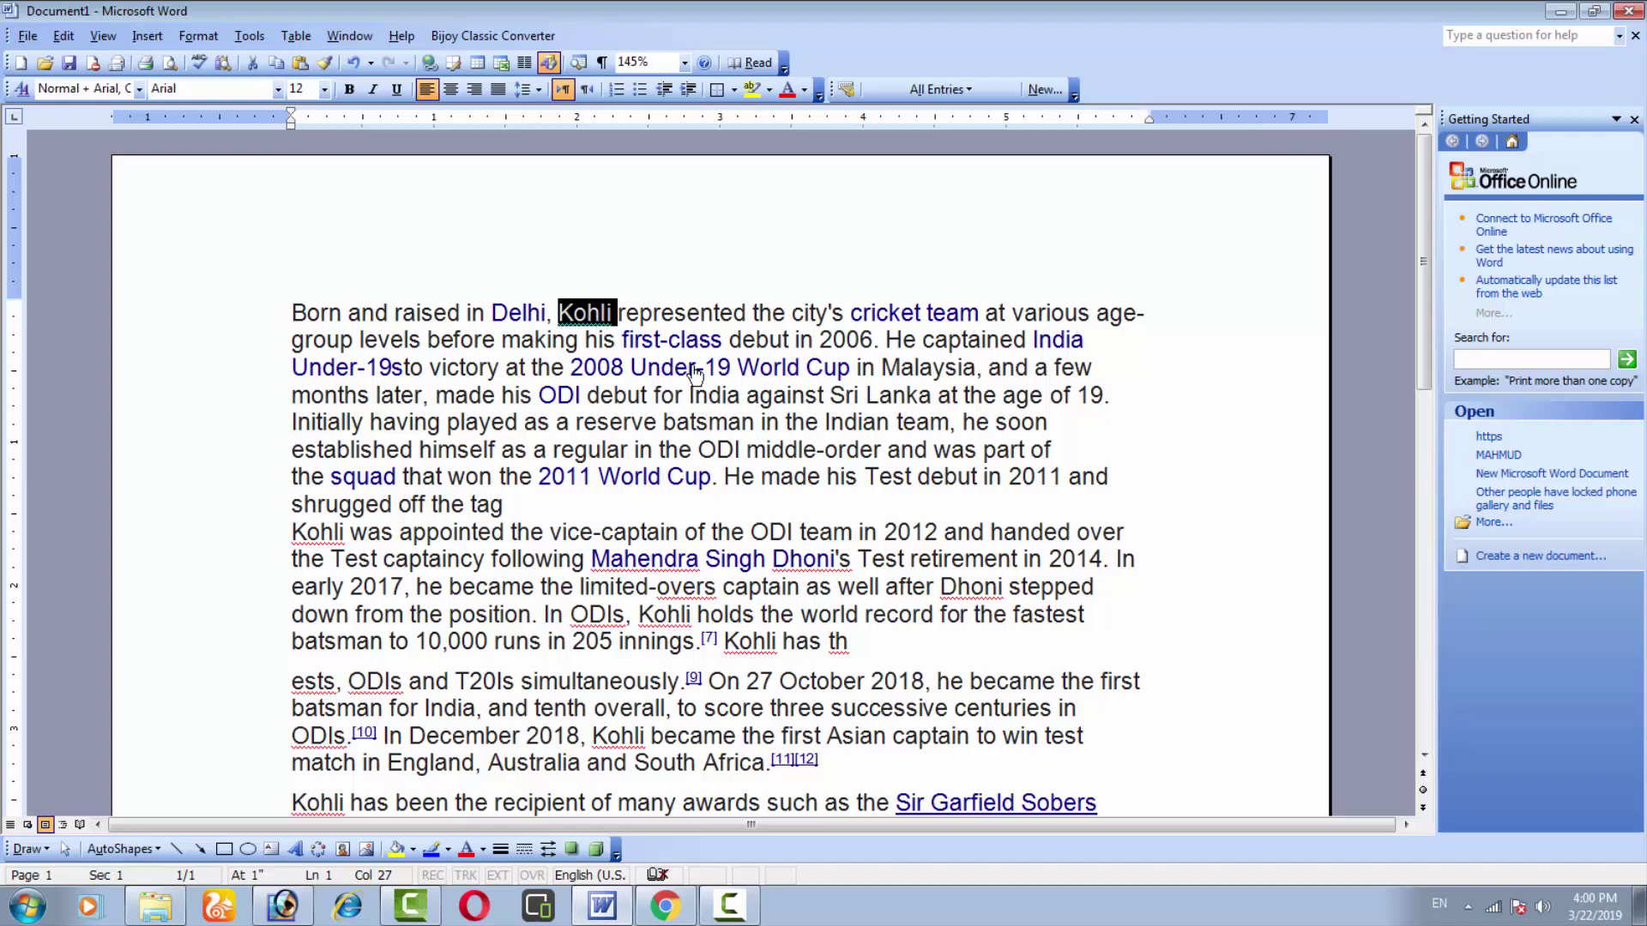
ctrl+double_click(715, 397)
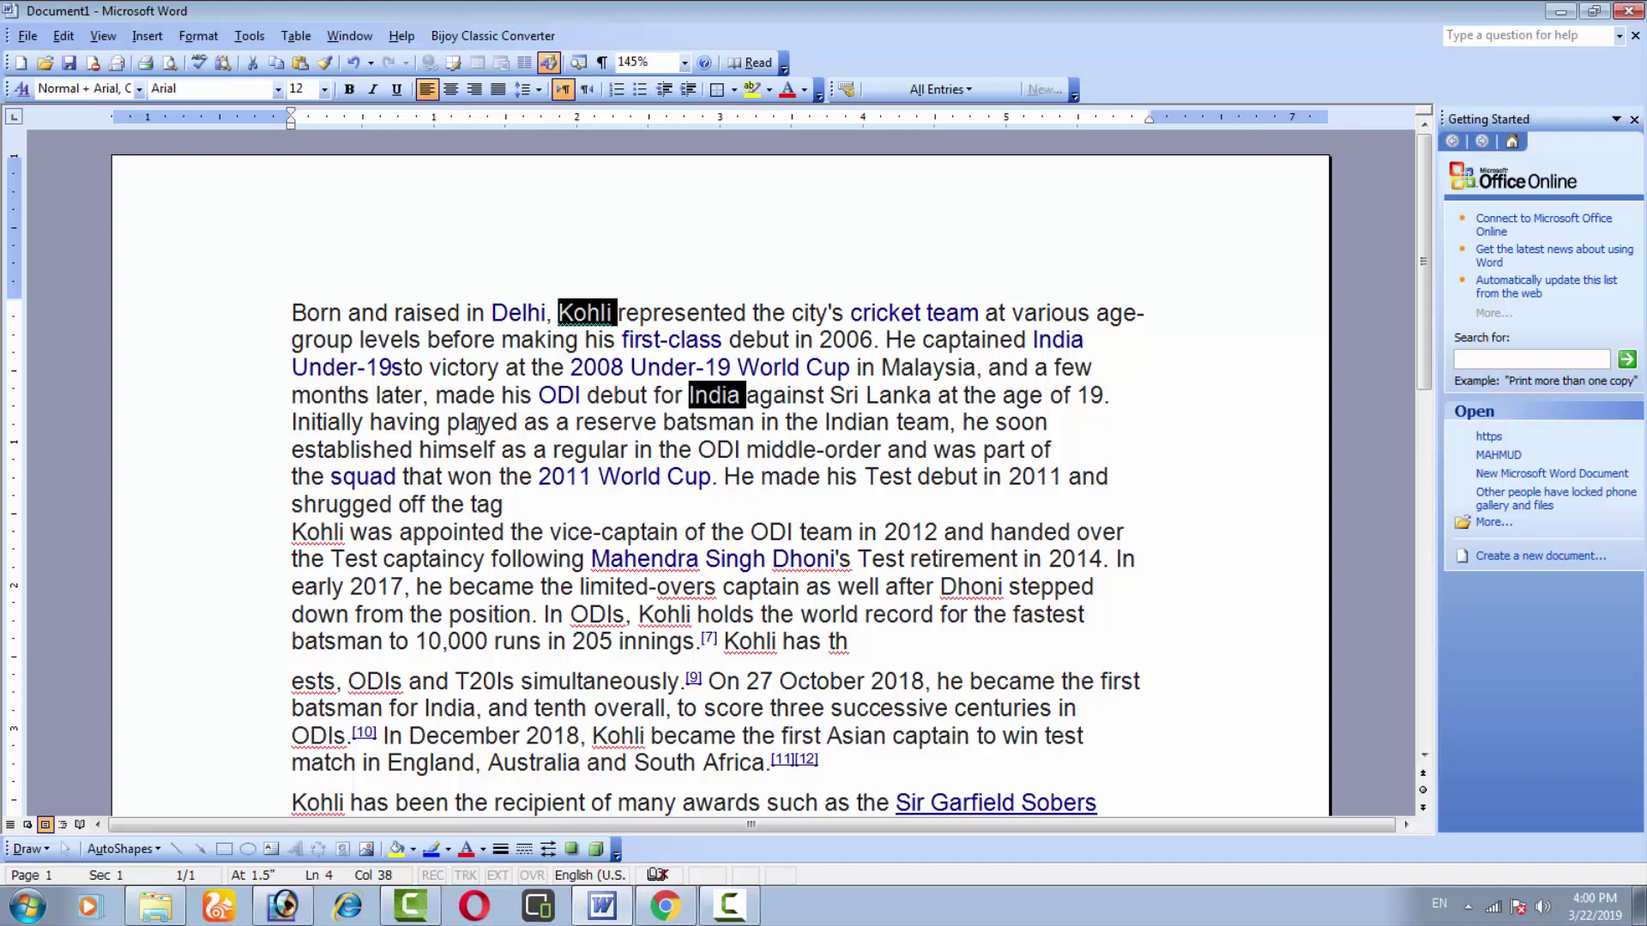
ctrl+double_click(397, 419)
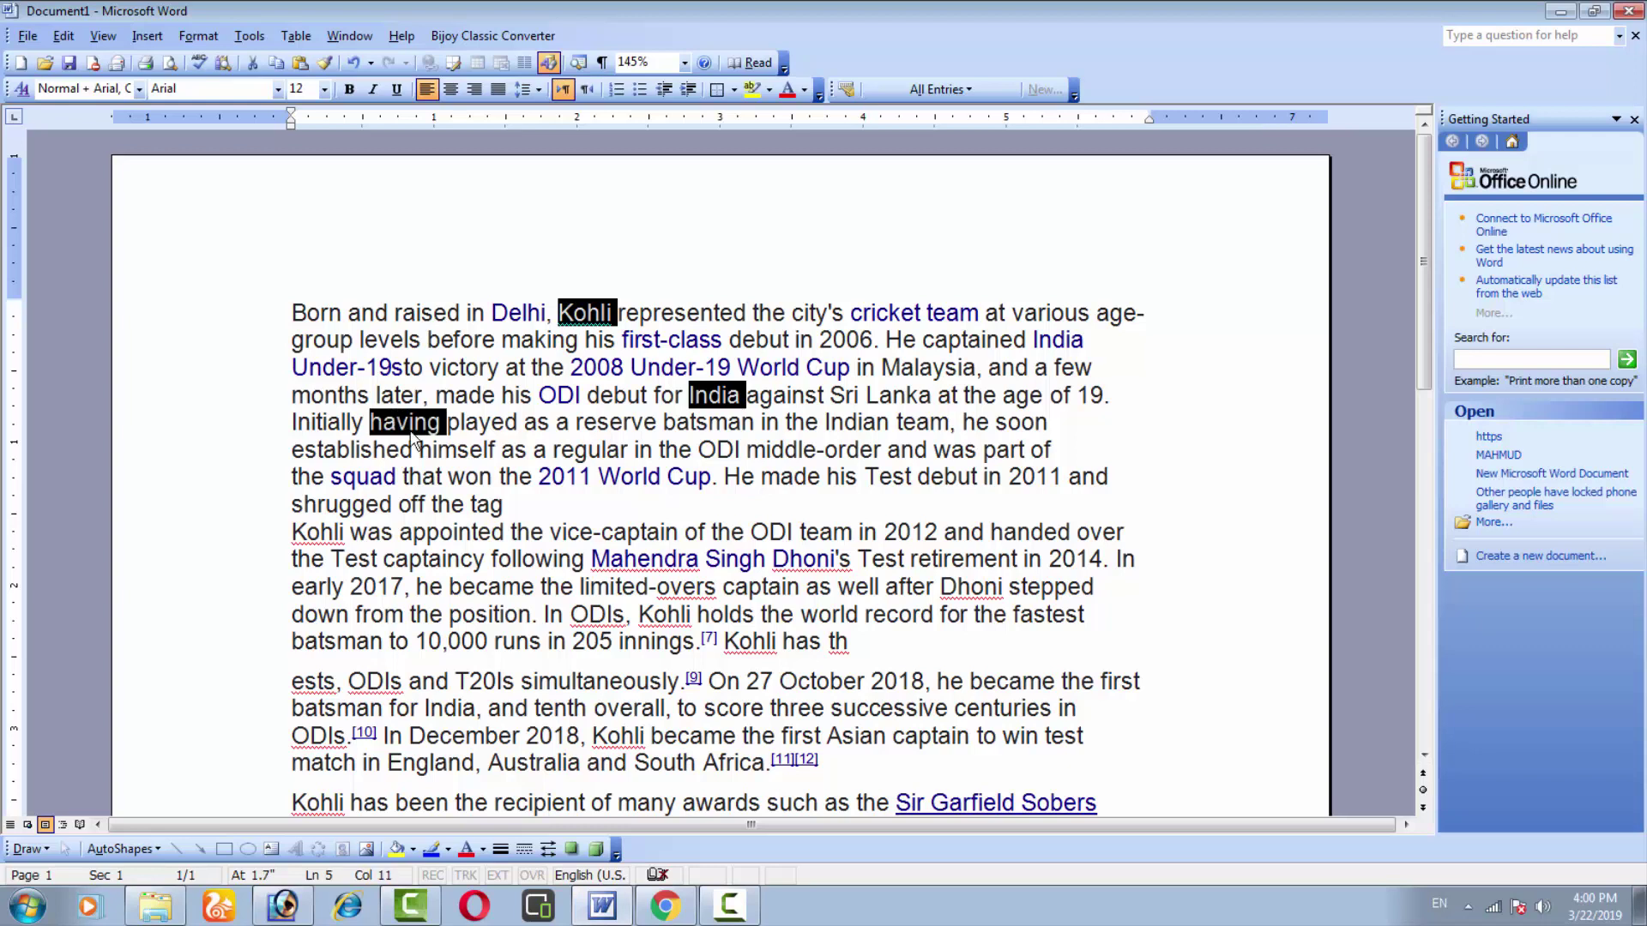
ctrl+double_click(642, 530)
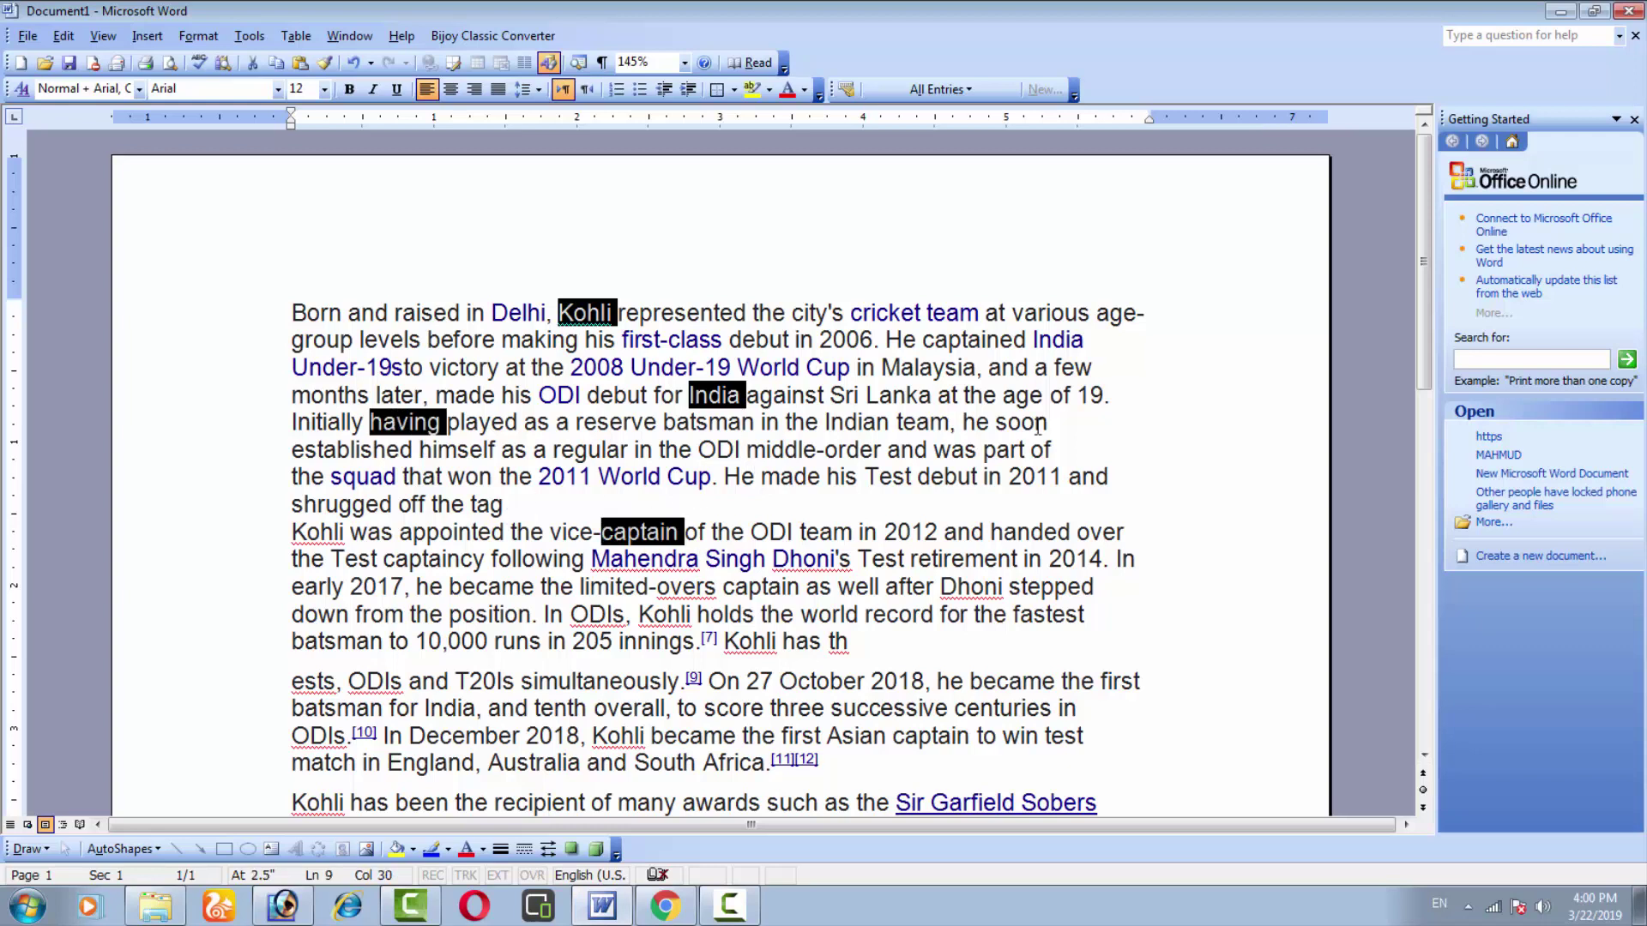
ctrl+double_click(910, 530)
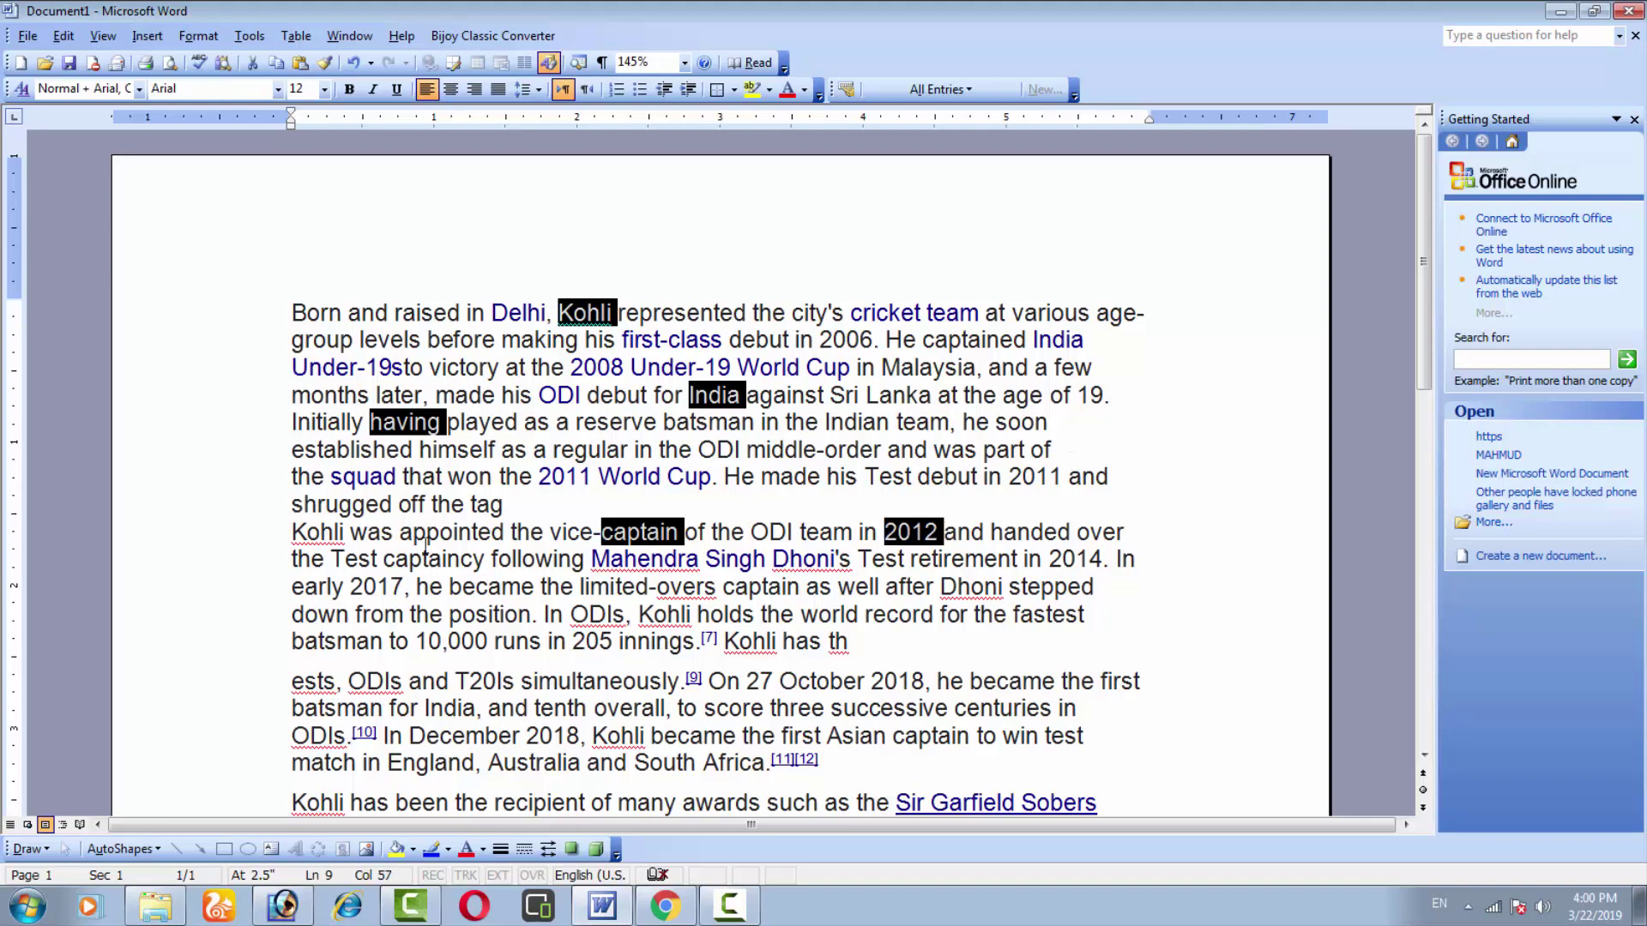
ctrl+double_click(584, 643)
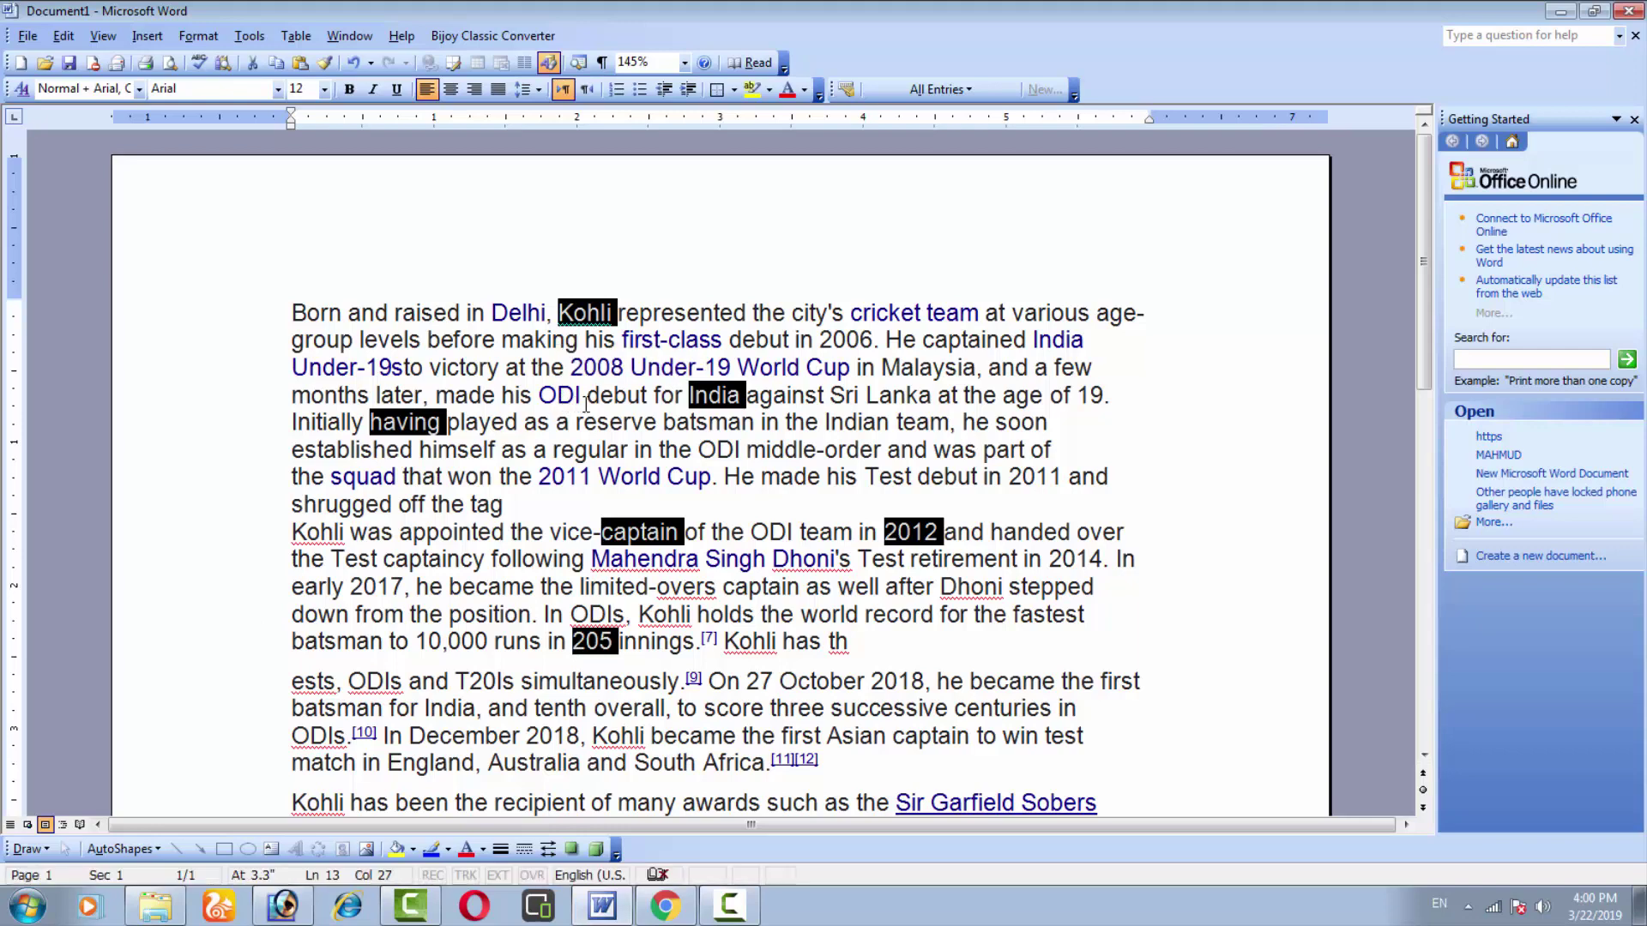
Step: Copy the selected words and paste them as a list in the empty space below the last paragraph
scroll(563, 401, down, 7)
click(545, 649)
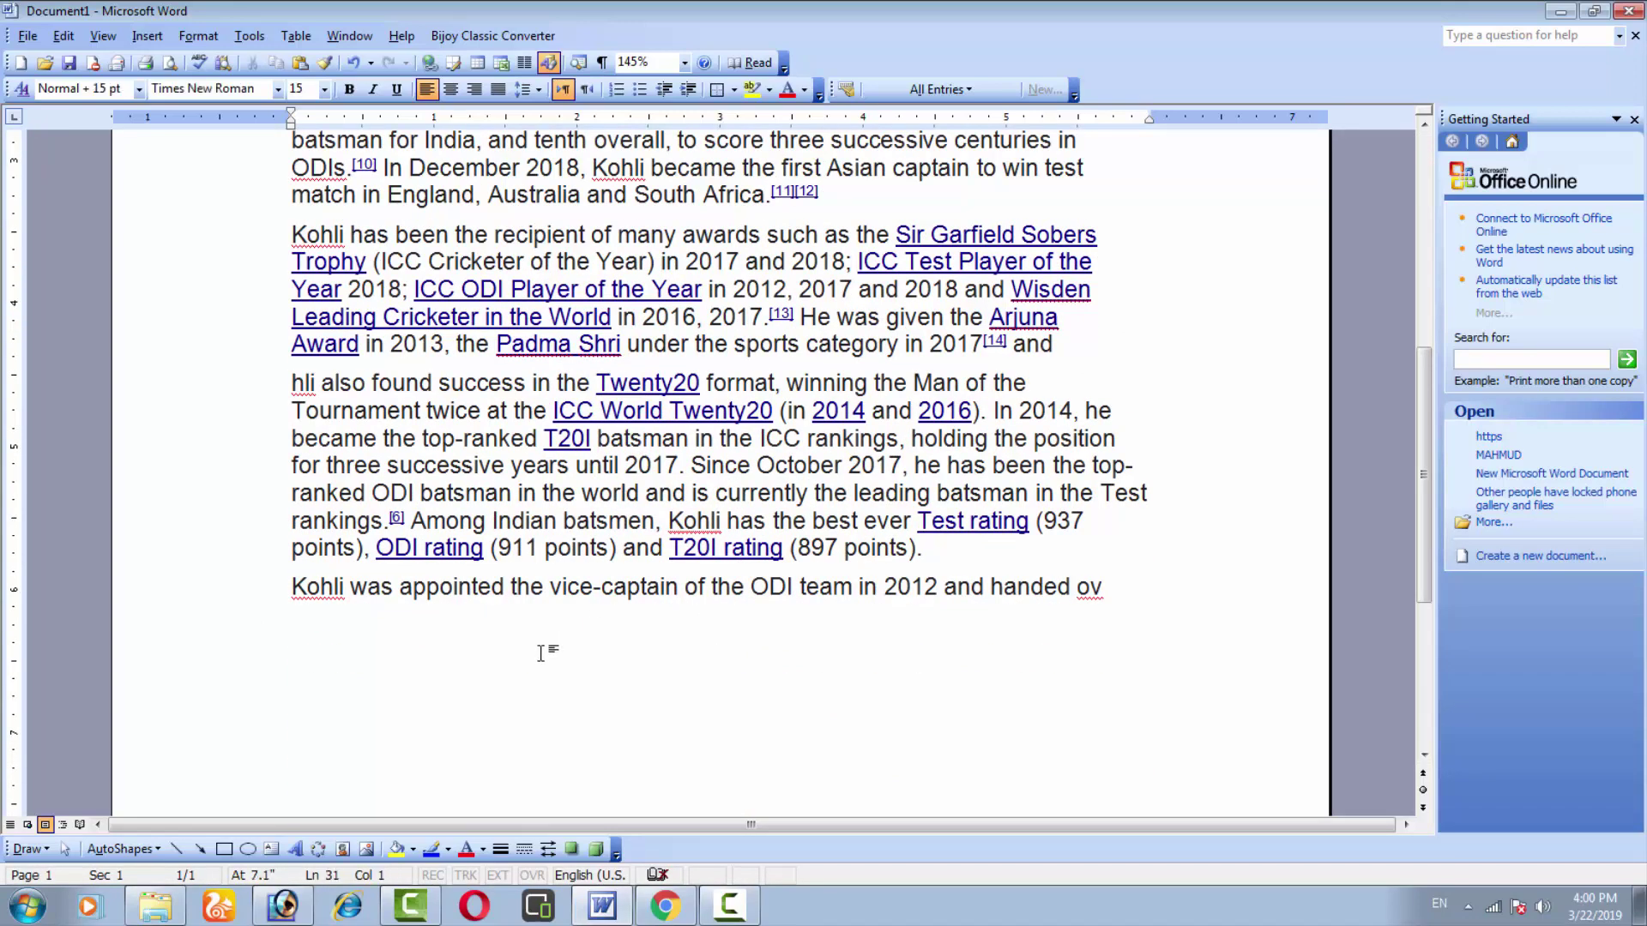
scroll(546, 654, down, 1)
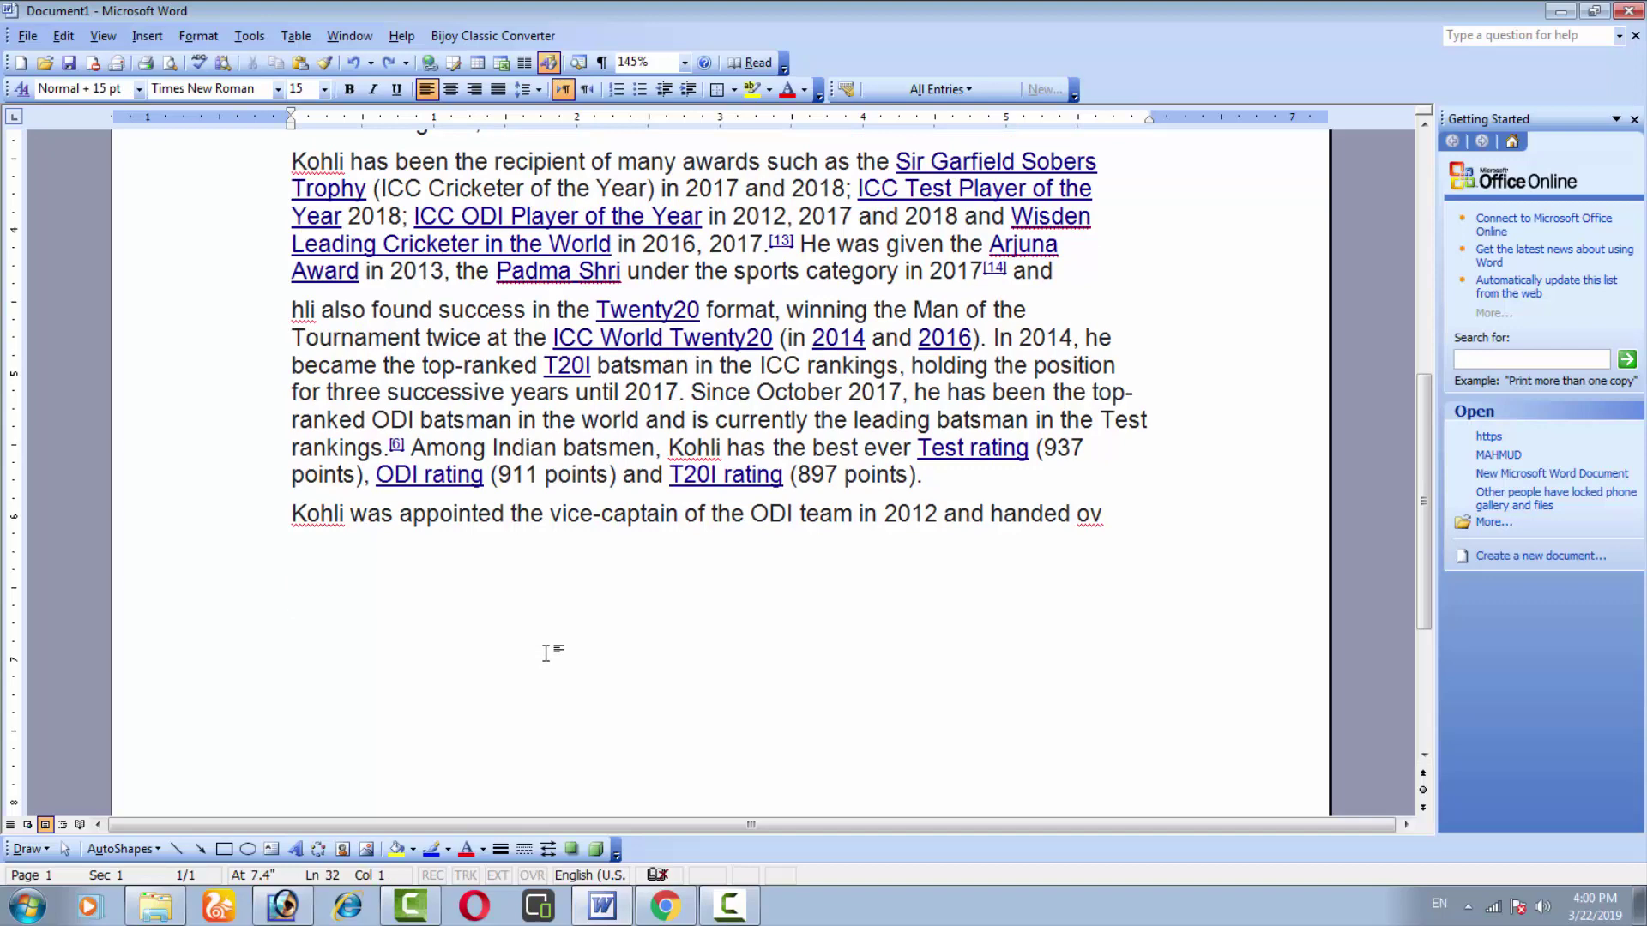
text(Kohli India having captain 2012 205)
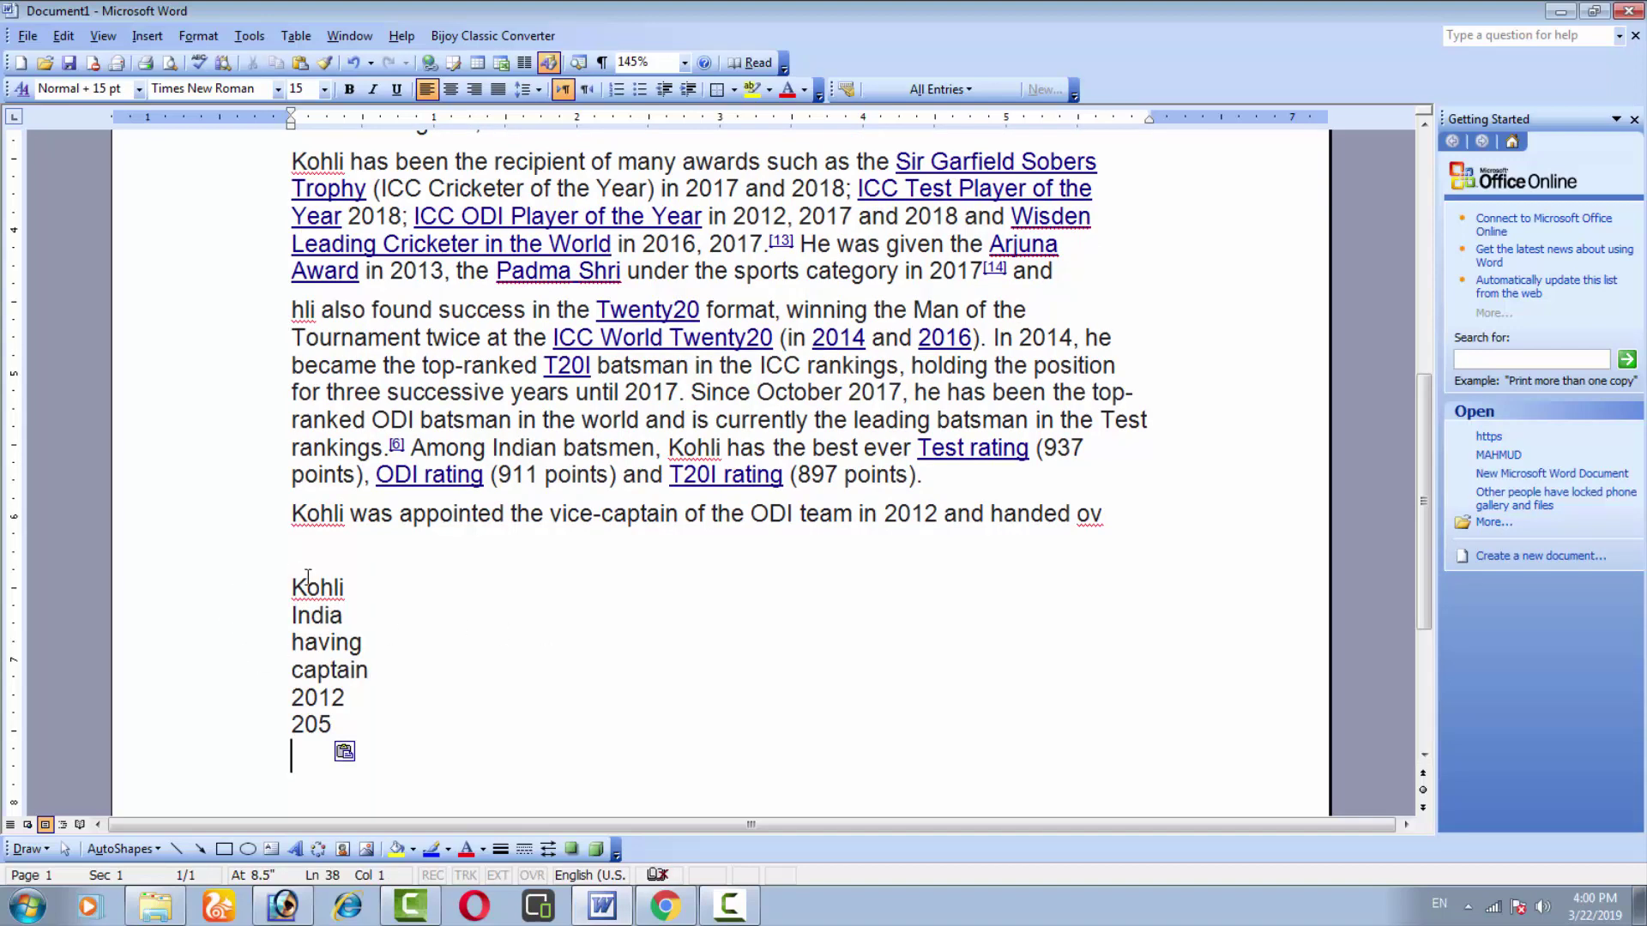
Step: Select the whole first line of the text from the page margin and clear the selection
scroll(412, 666, up, 8)
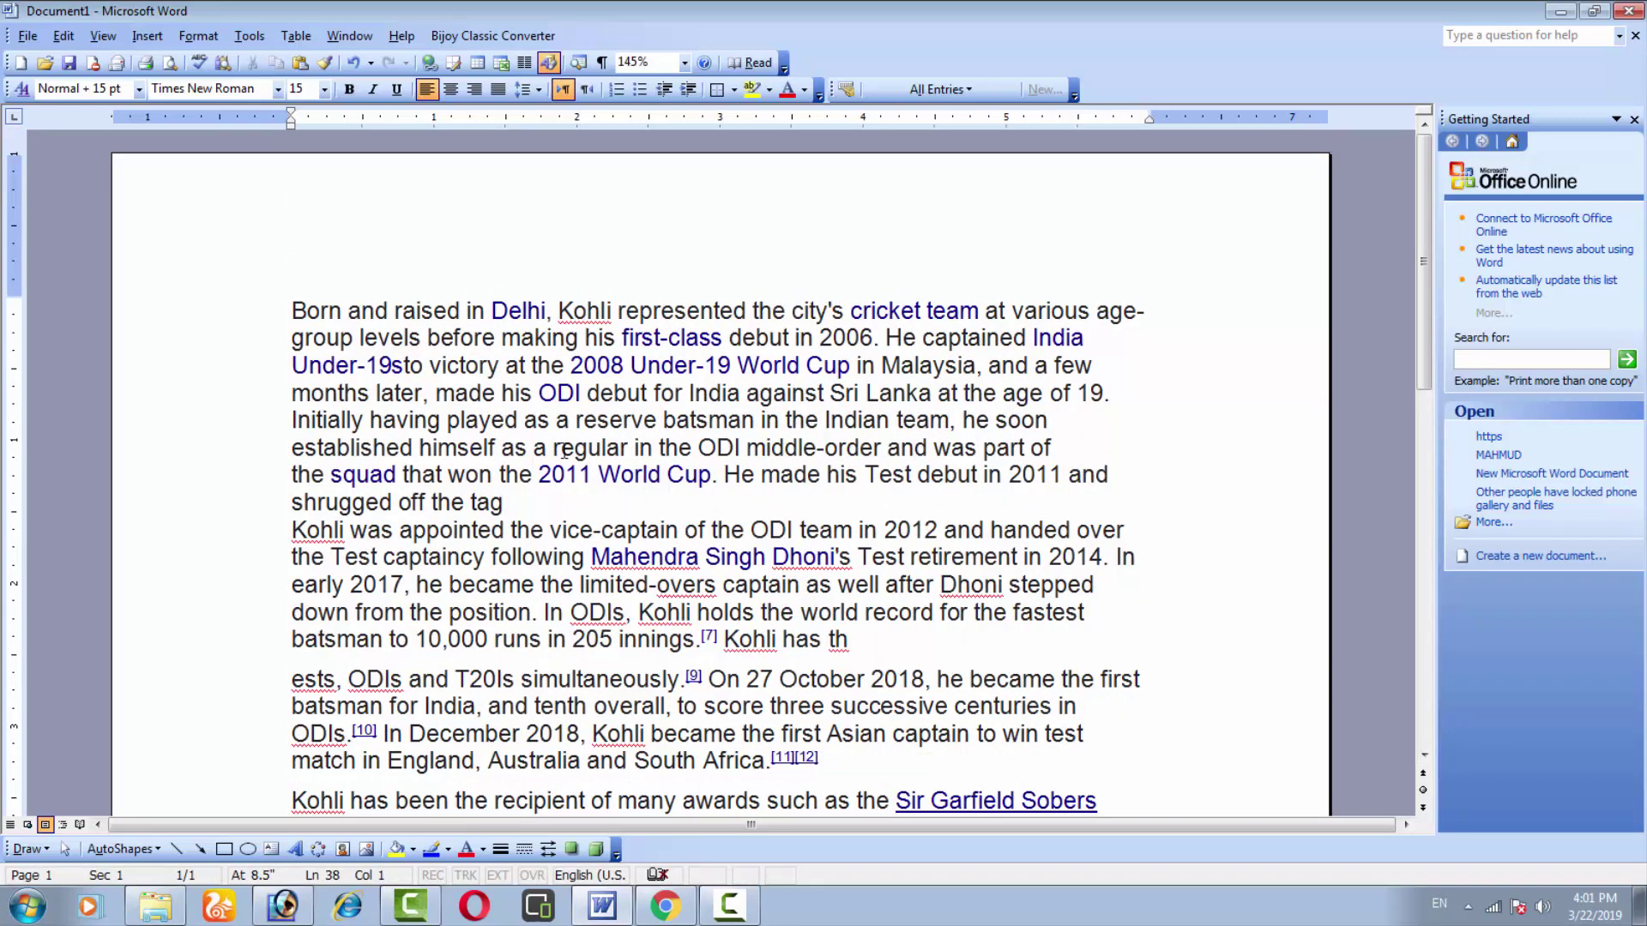
click(264, 318)
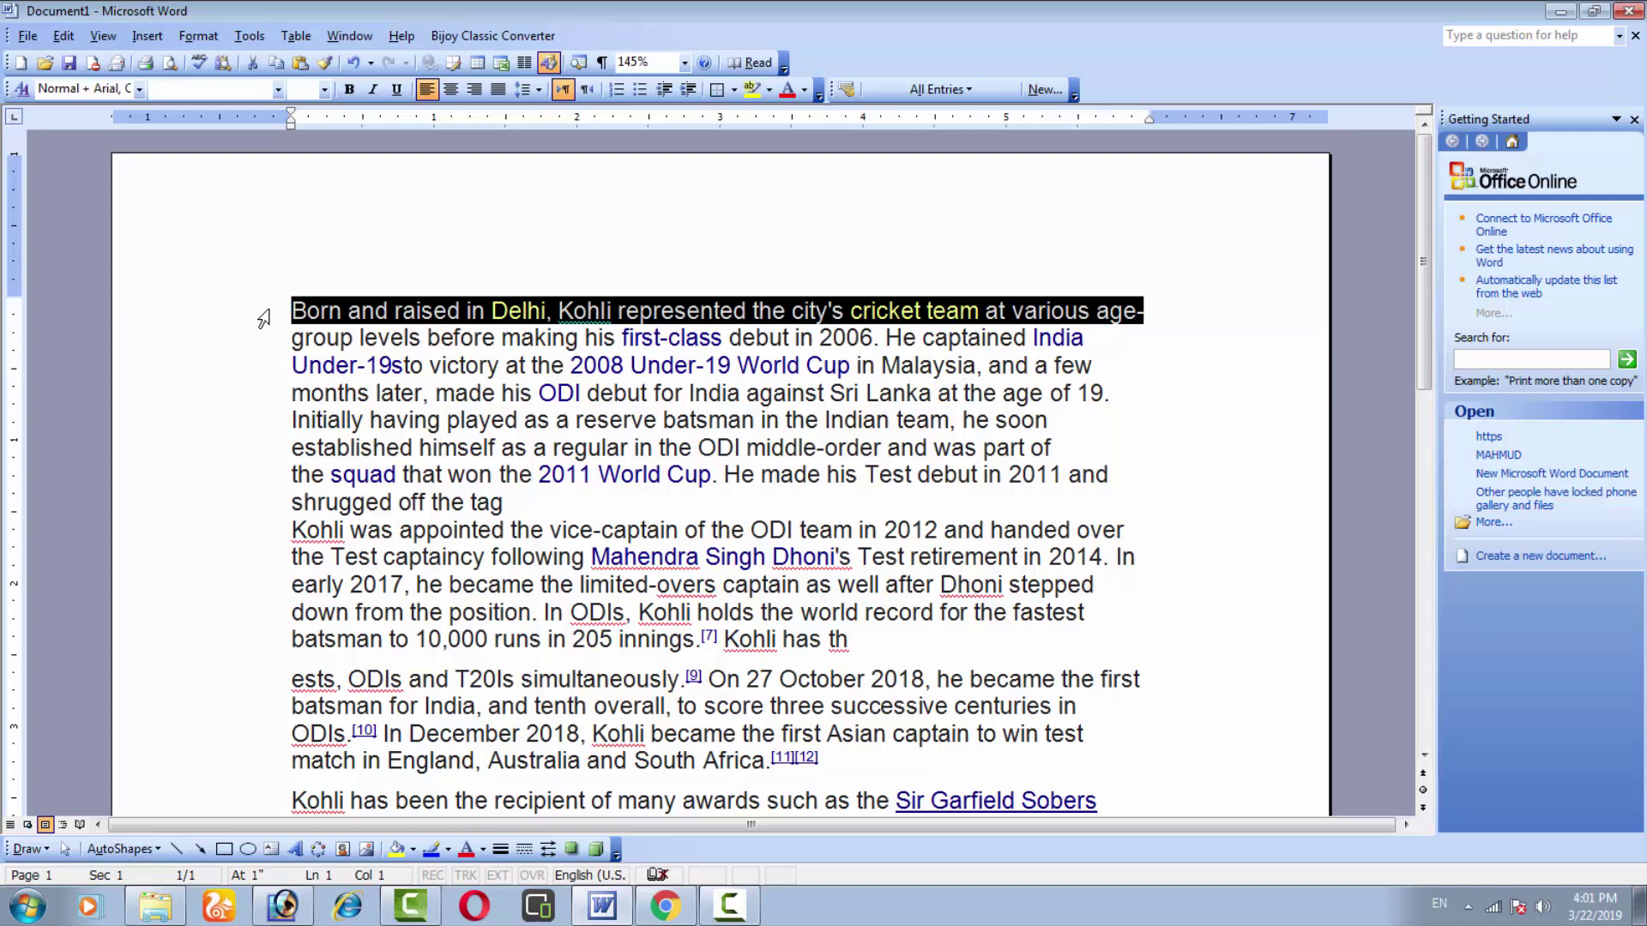
click(660, 312)
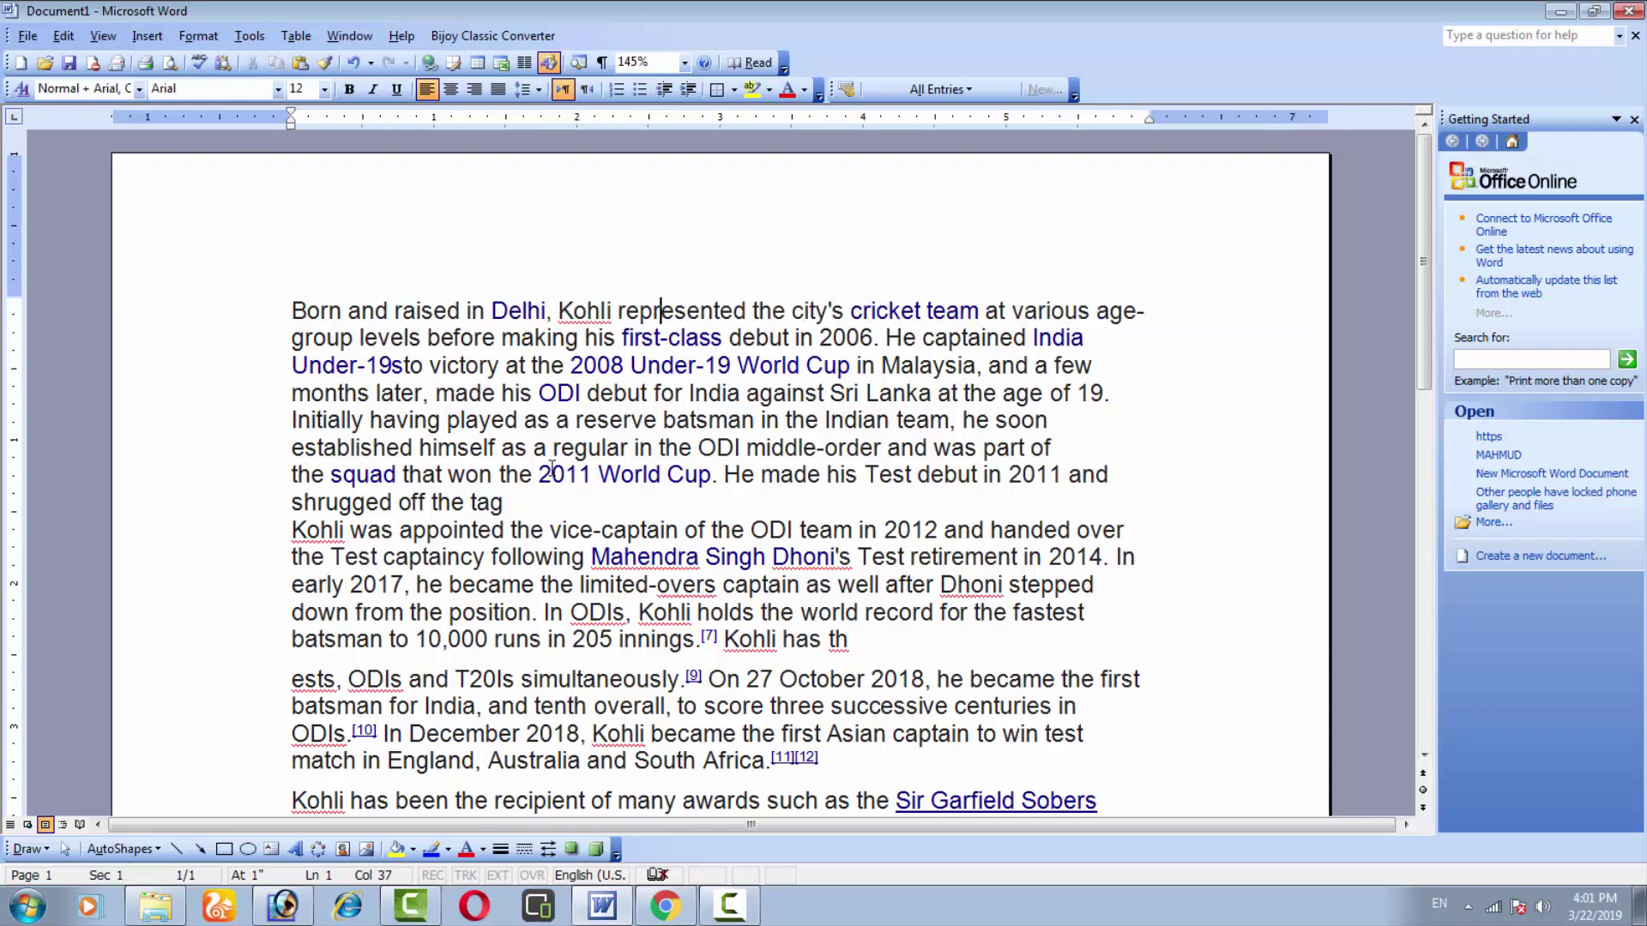
Step: Select the entire first paragraph from its end back to its beginning and clear the selection
drag(513, 502, 313, 326)
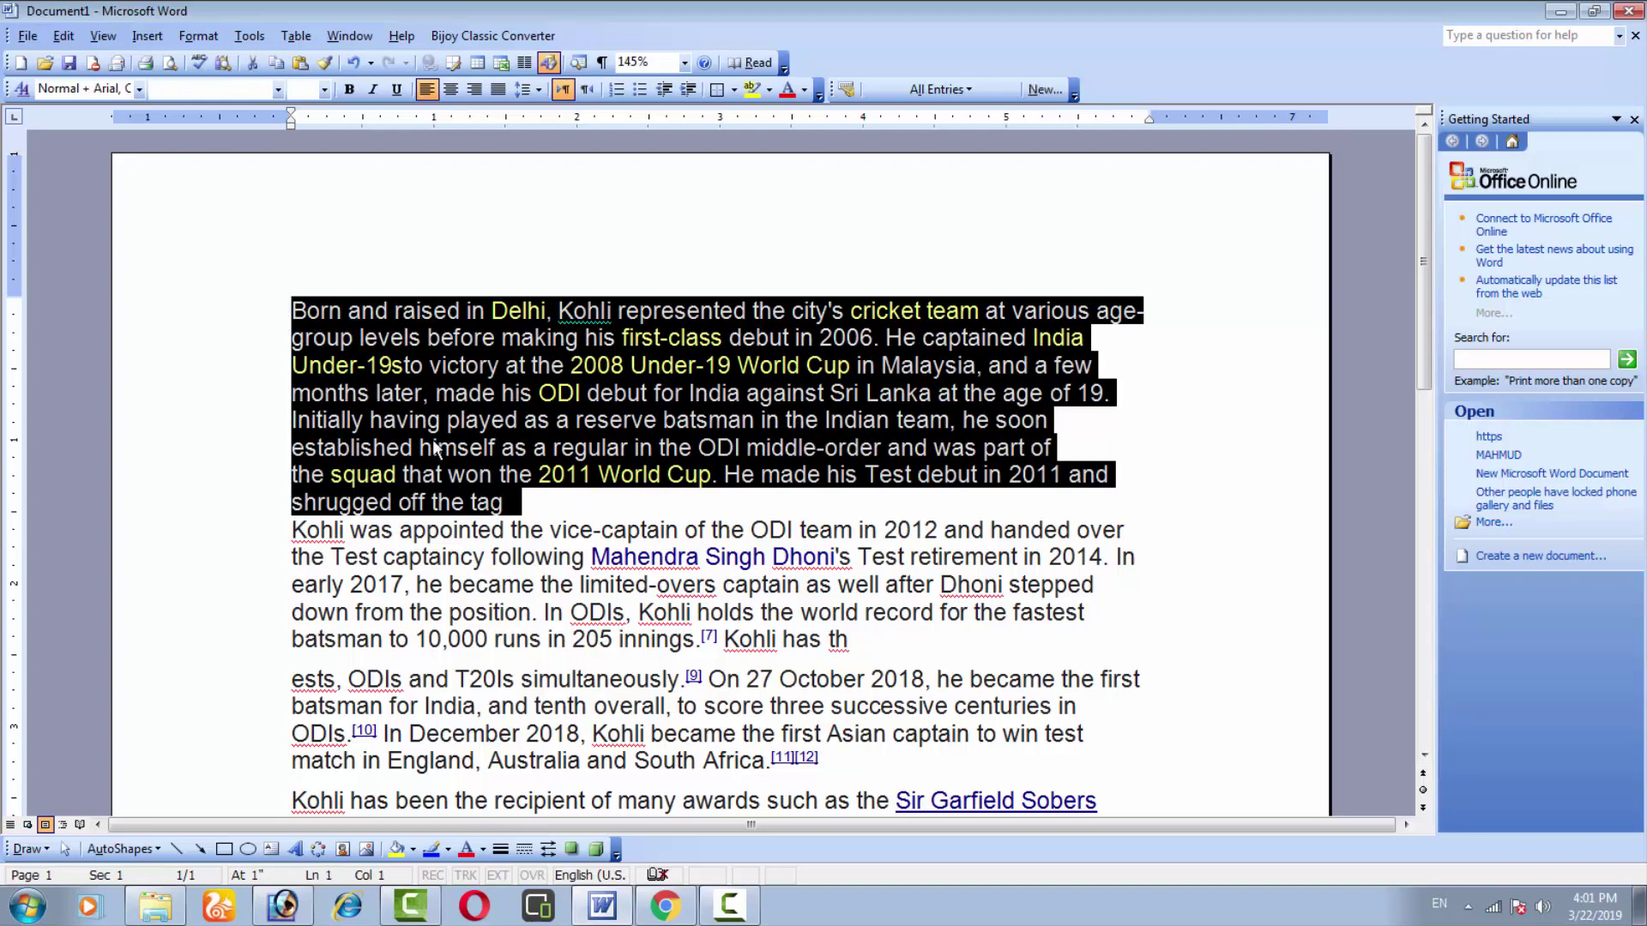
click(512, 503)
drag(512, 503, 292, 311)
click(329, 310)
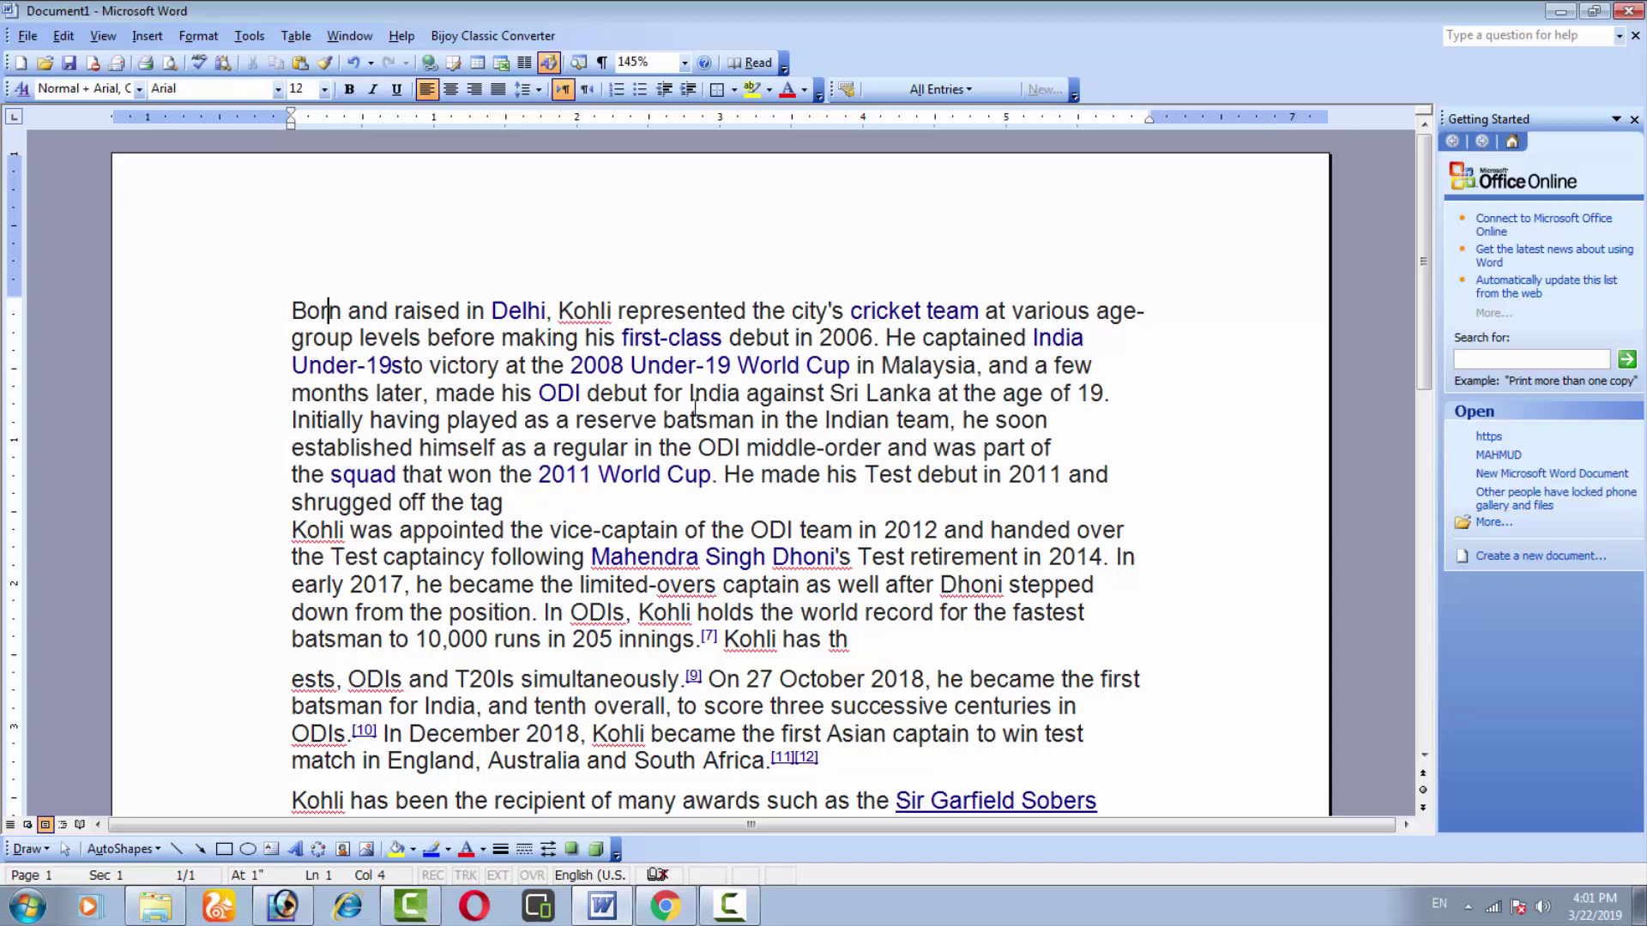
Step: Select the word "victory" in the first paragraph and extend the selection to the whole paragraph
click(661, 365)
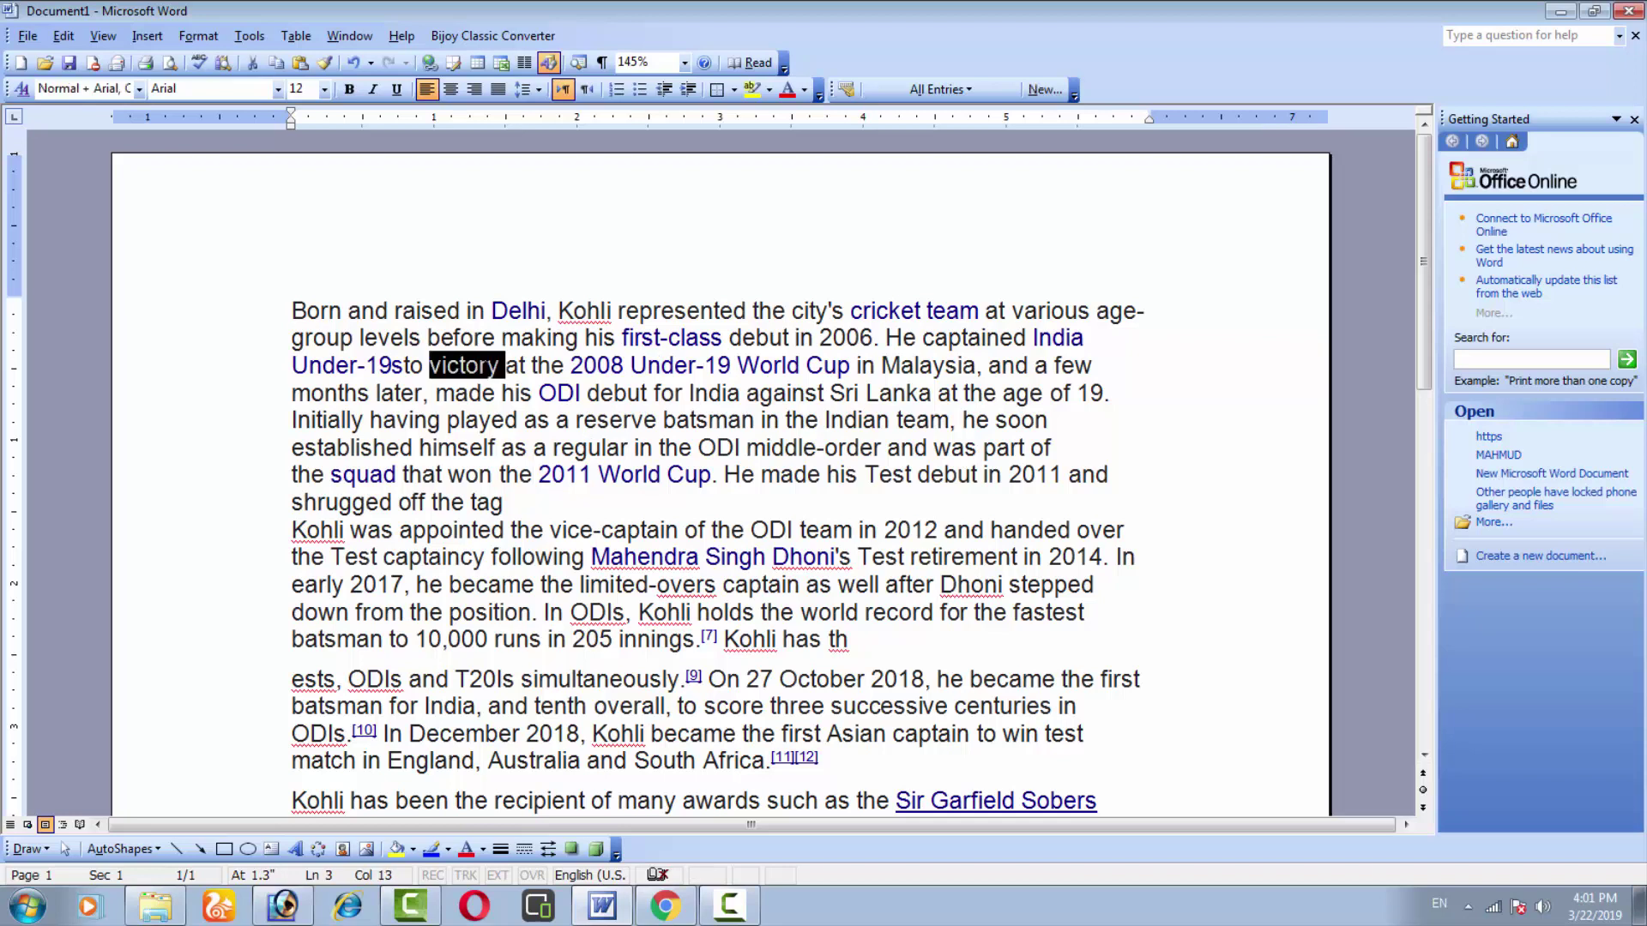
triple_click(486, 367)
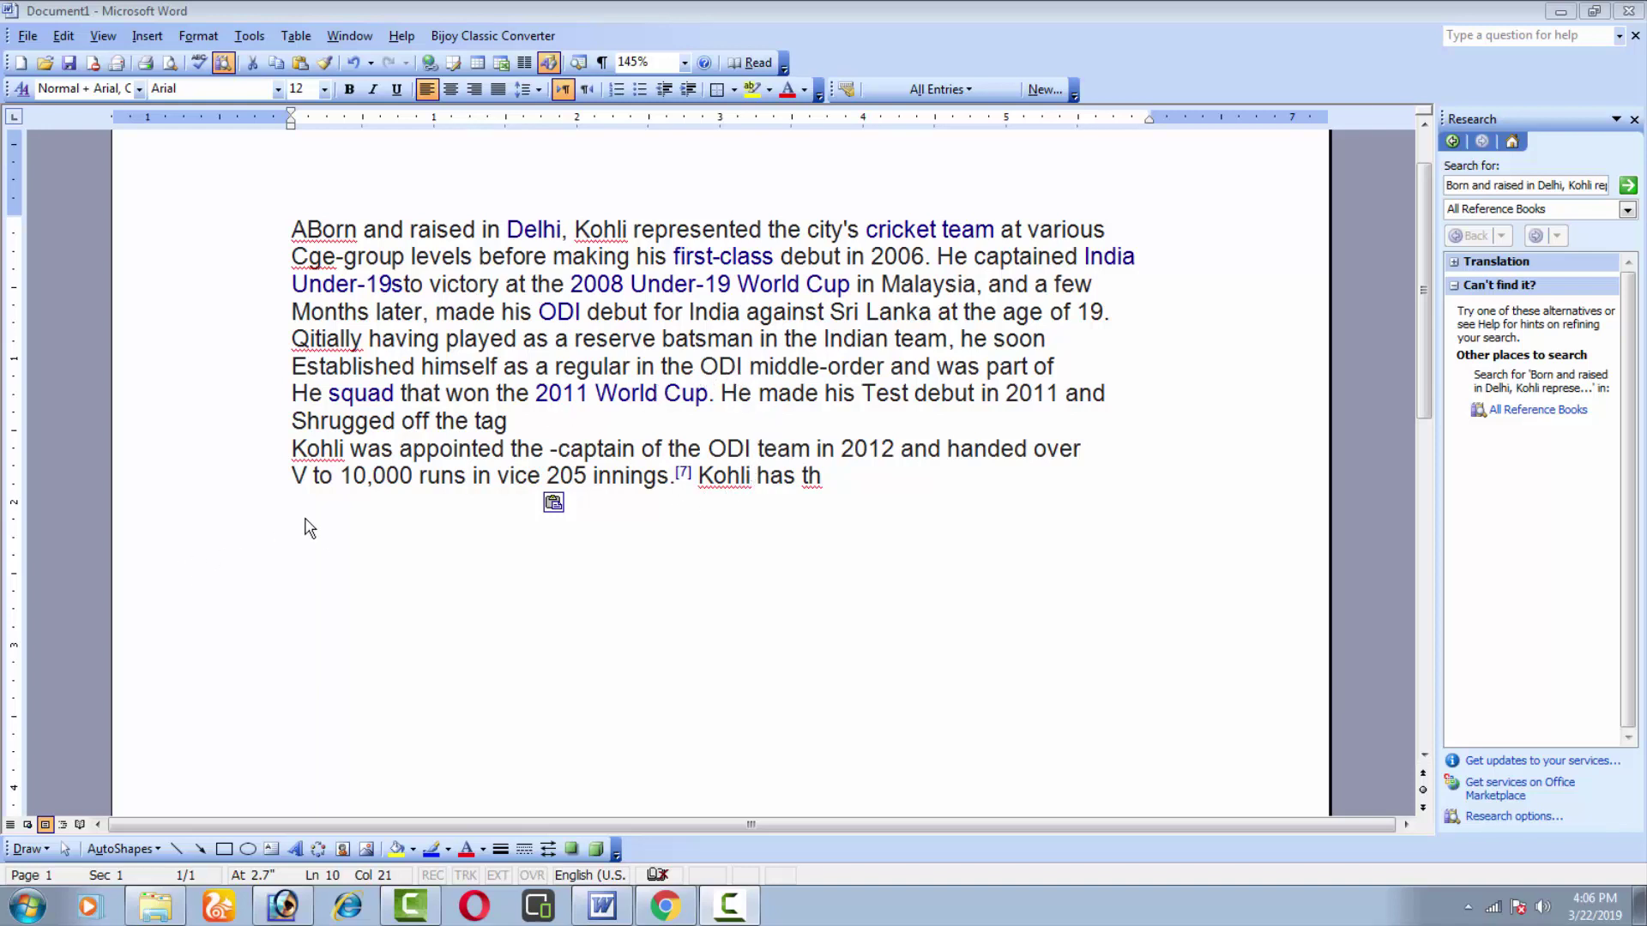
key(ctrl+shift+Right)
click(466, 477)
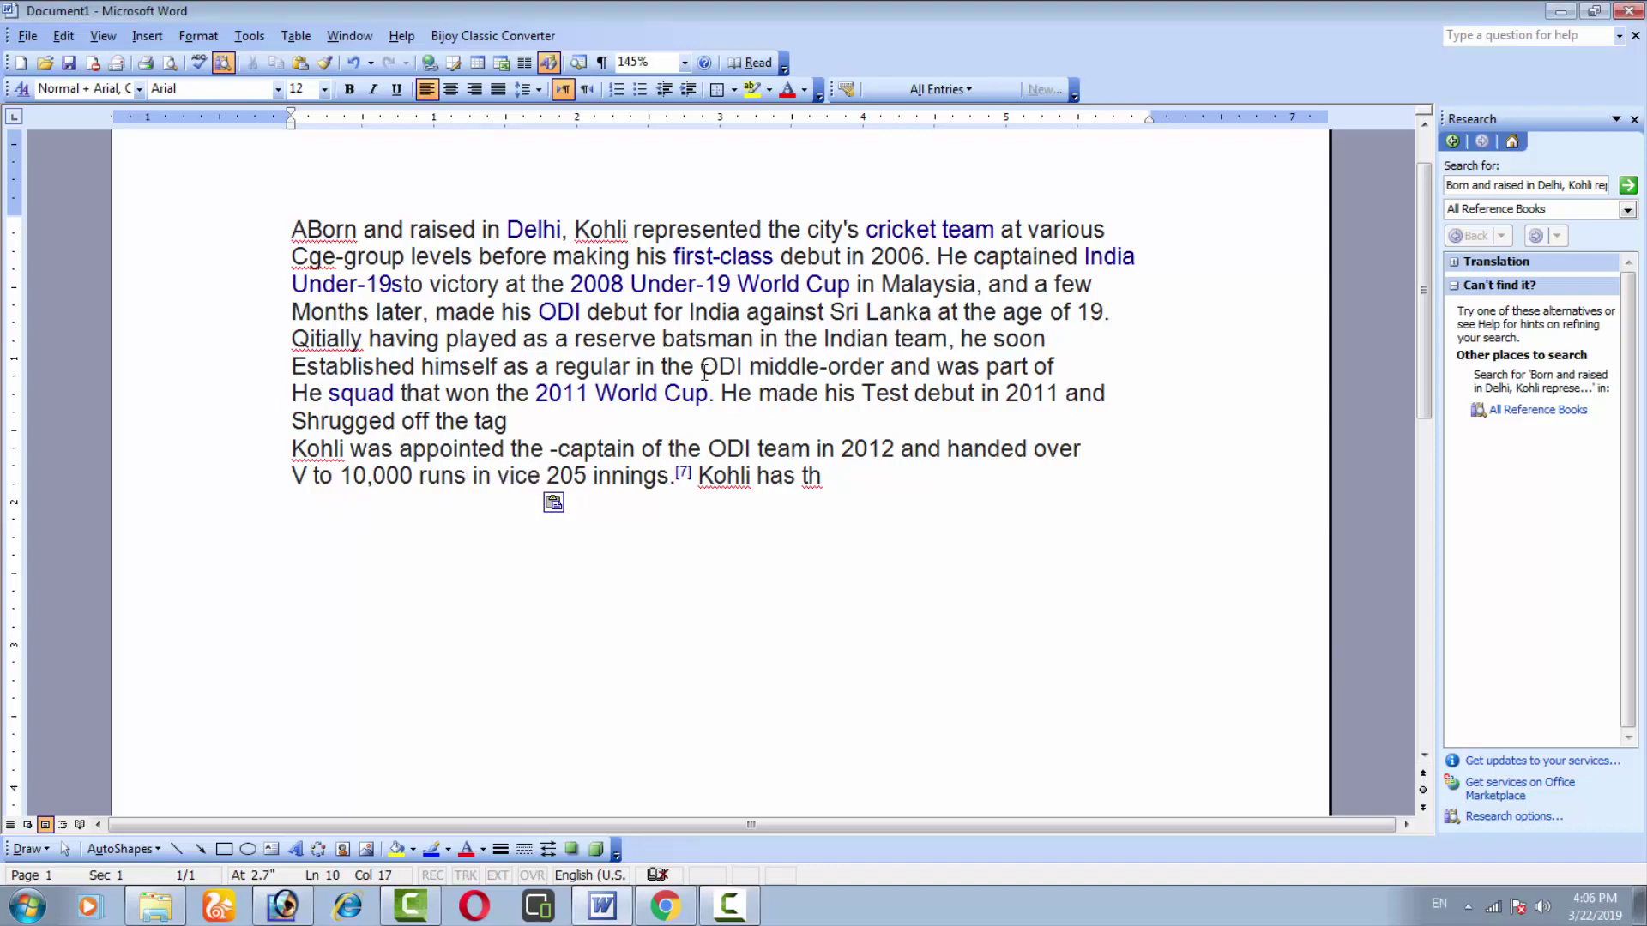
drag(700, 366, 741, 366)
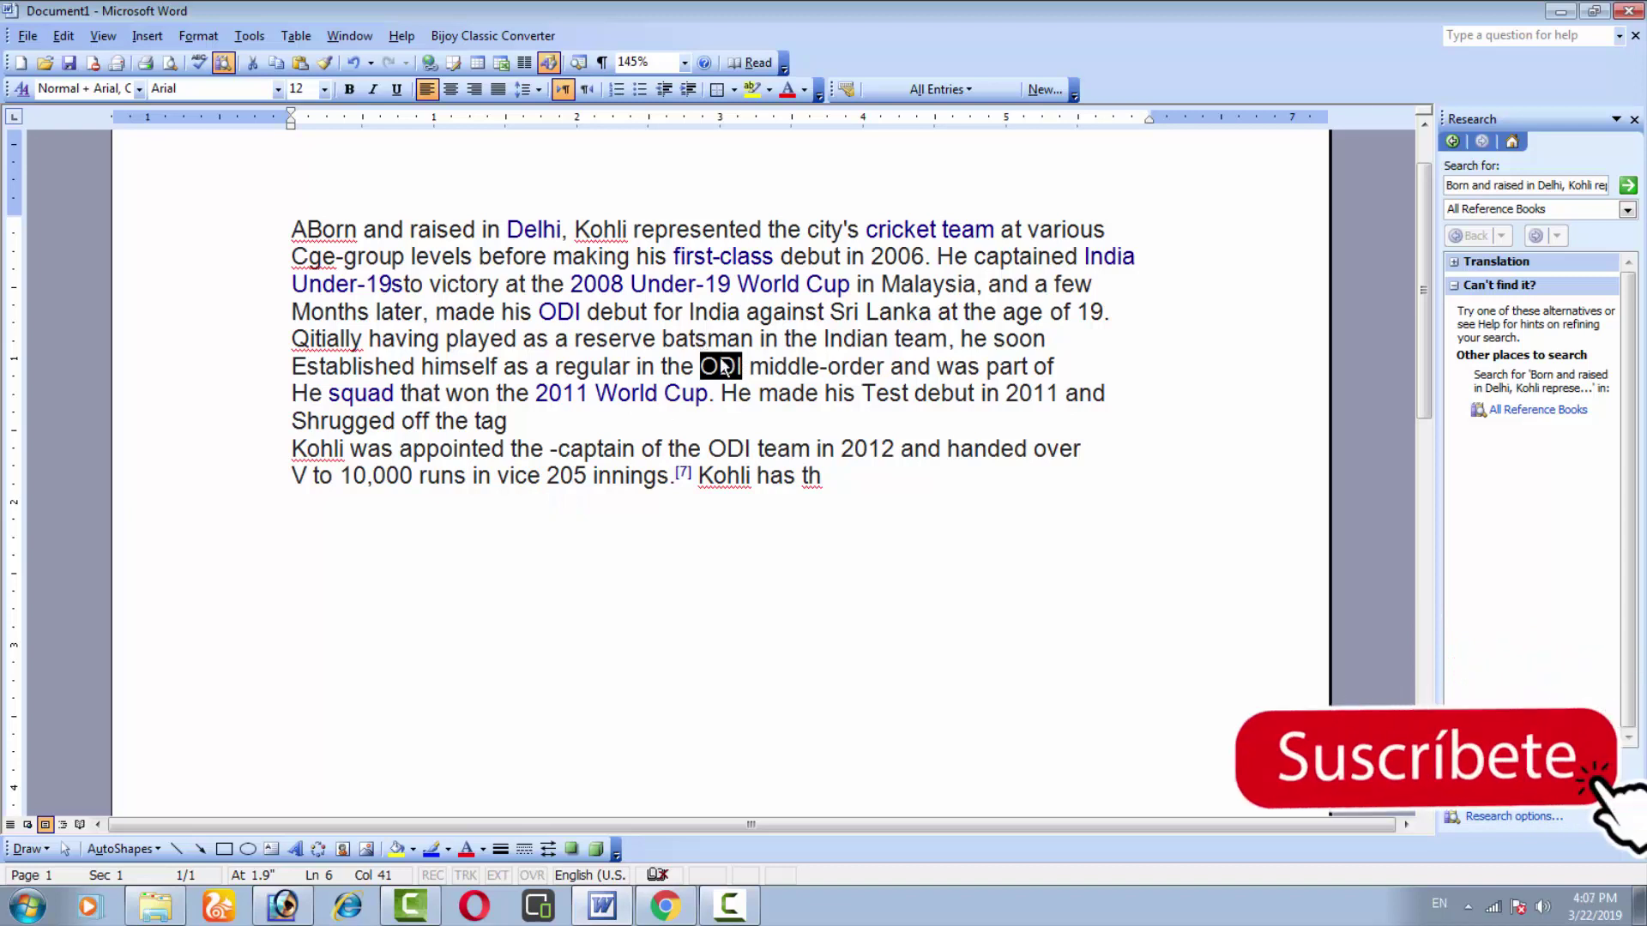
right_click(722, 369)
click(778, 489)
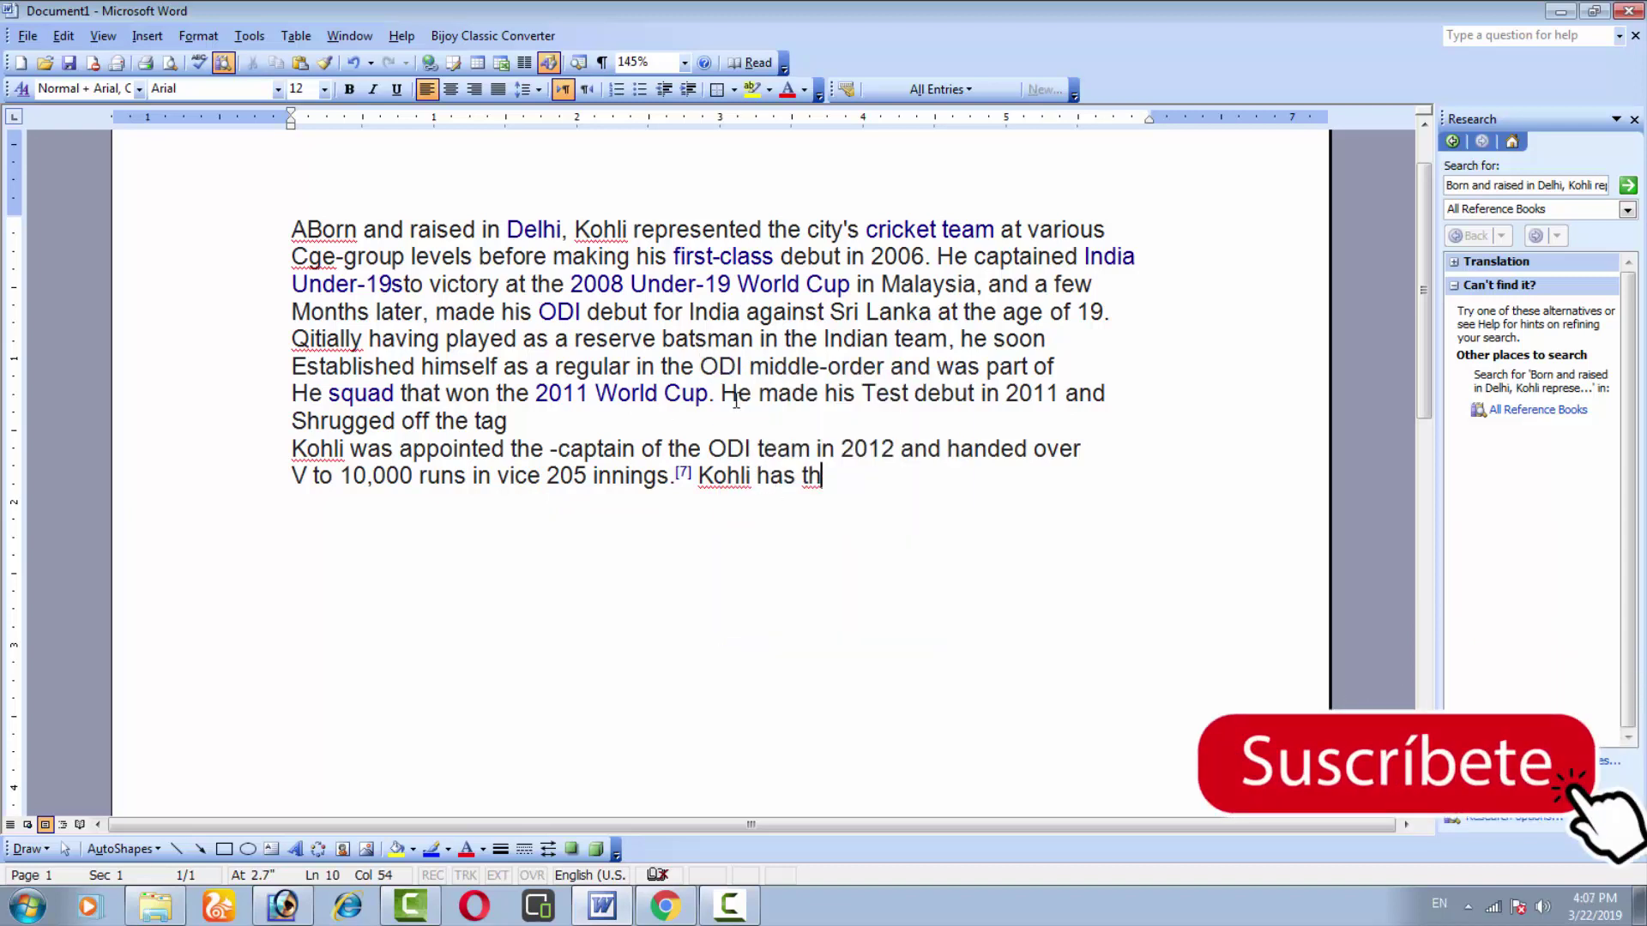
Step: Place a copy of the word "ODI" from the sixth line at the start of the last line
double_click(723, 367)
drag(728, 375, 292, 527)
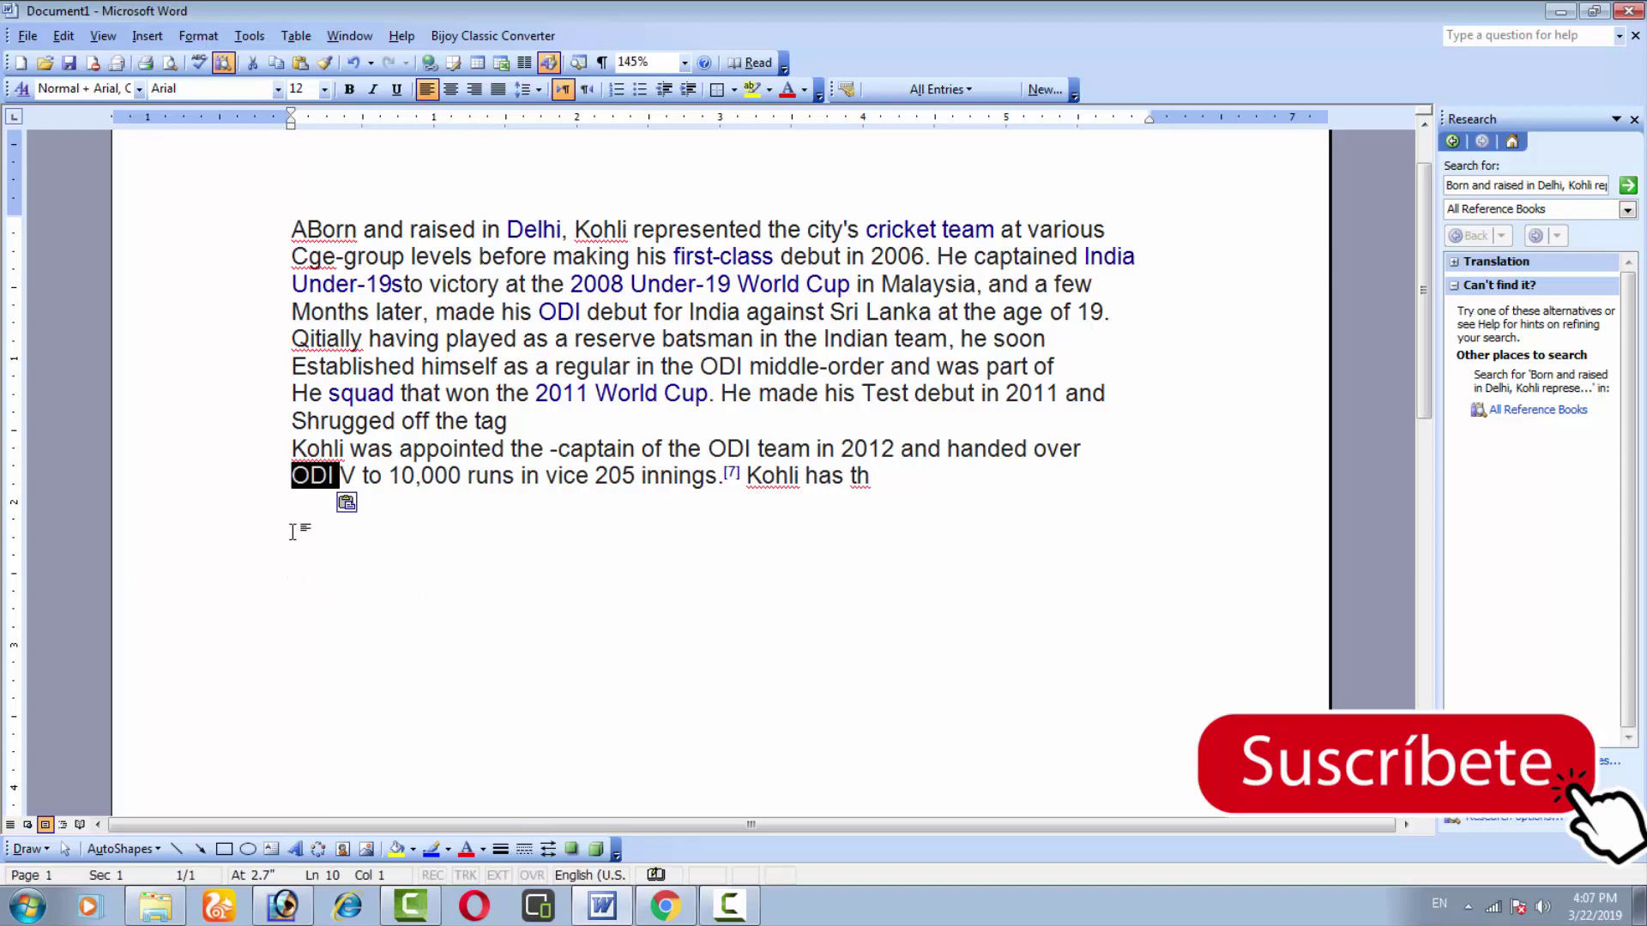
Step: Move the word "Cup" from the seventh line to the empty line at the document's end and remove it from there
click(306, 486)
click(744, 370)
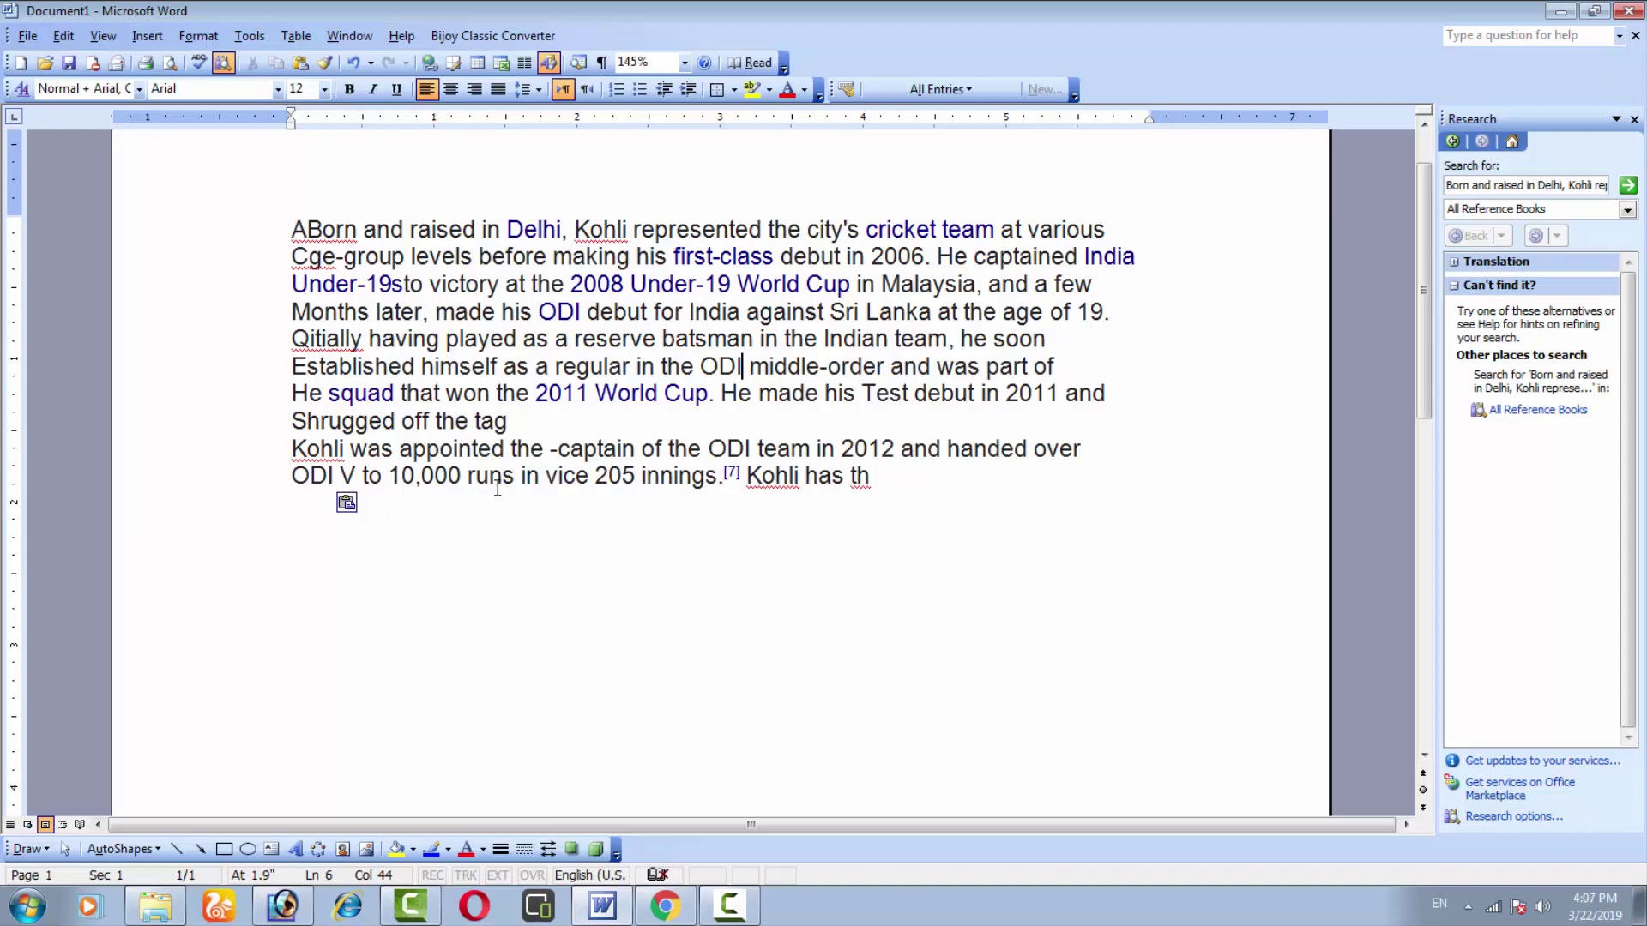
key(ctrl+End)
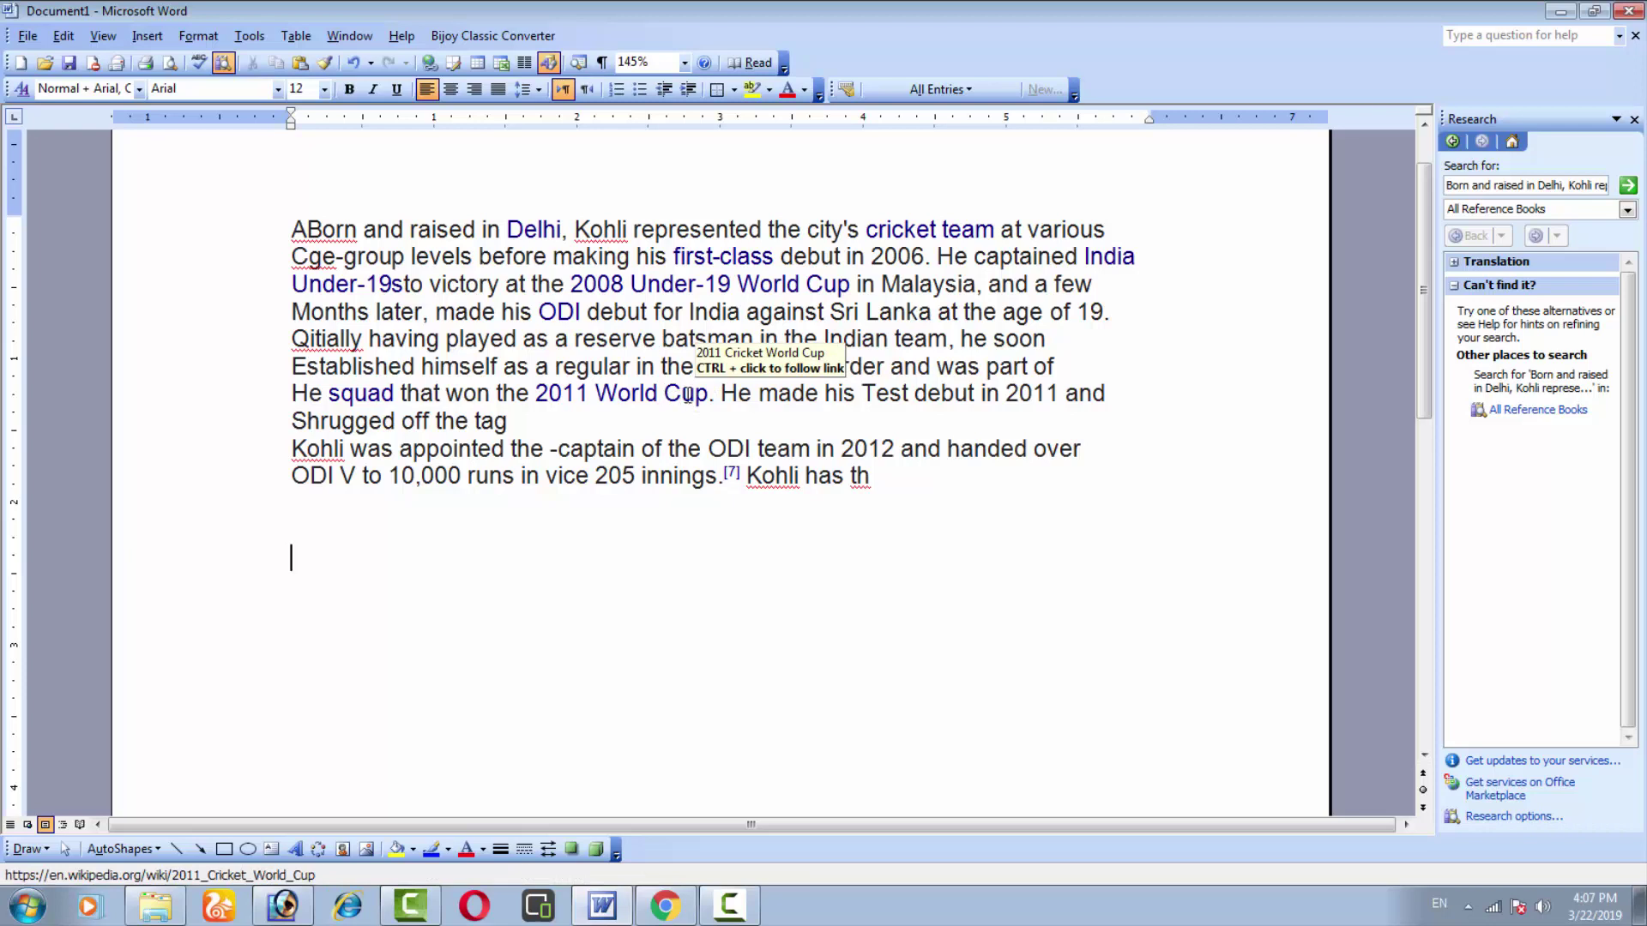
double_click(688, 394)
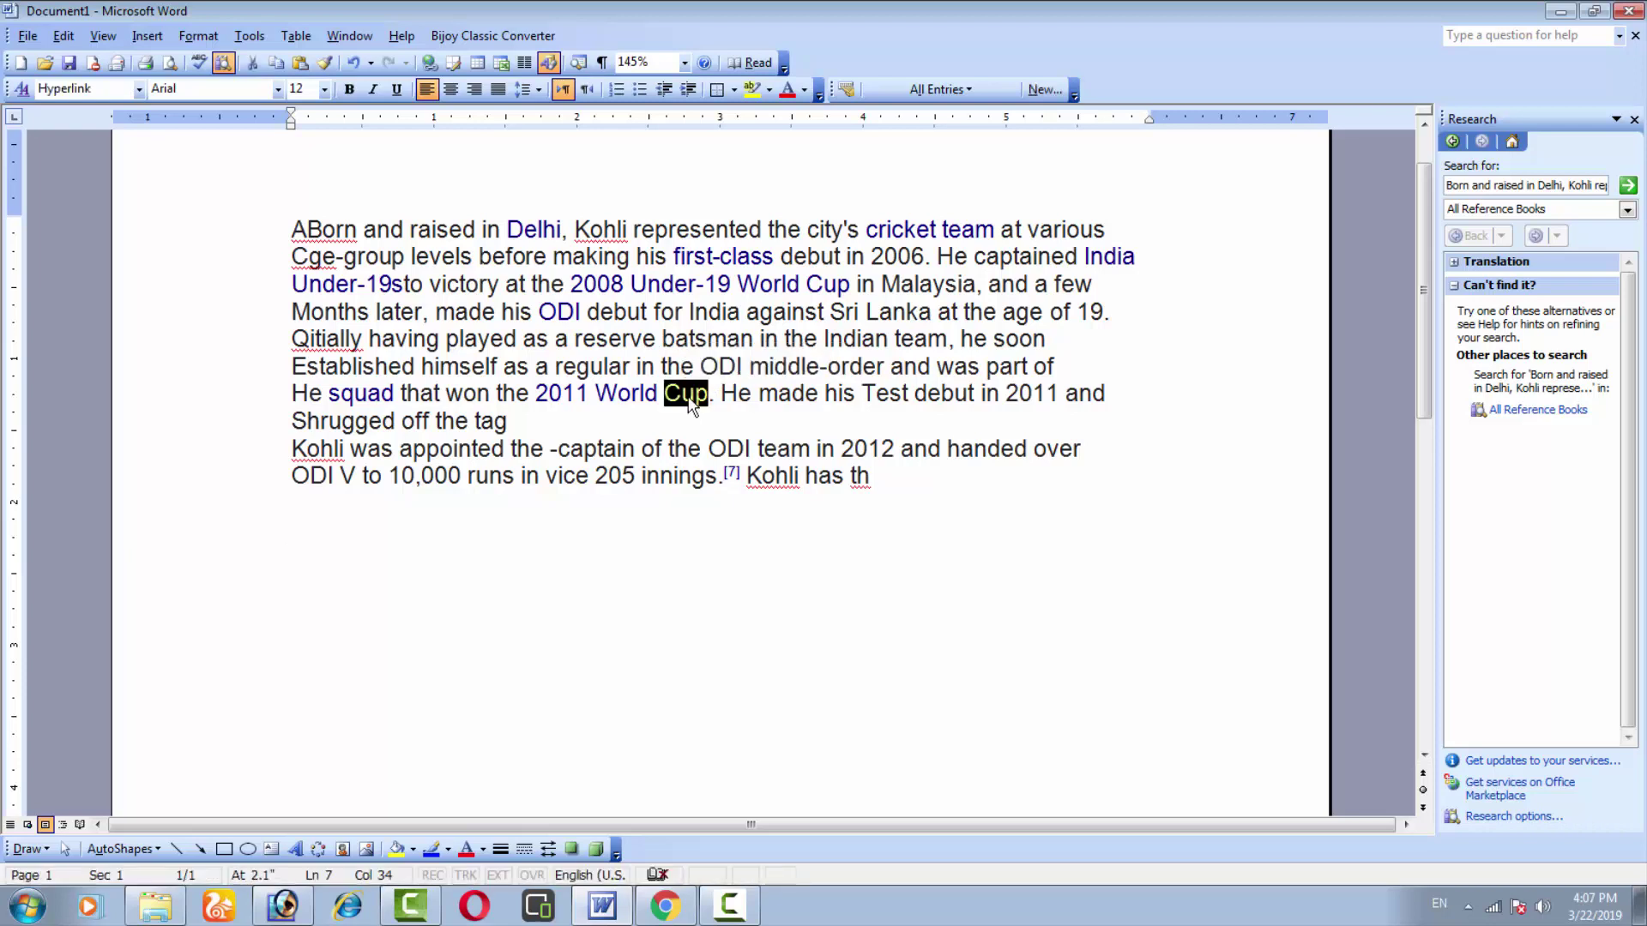
drag(691, 403, 327, 568)
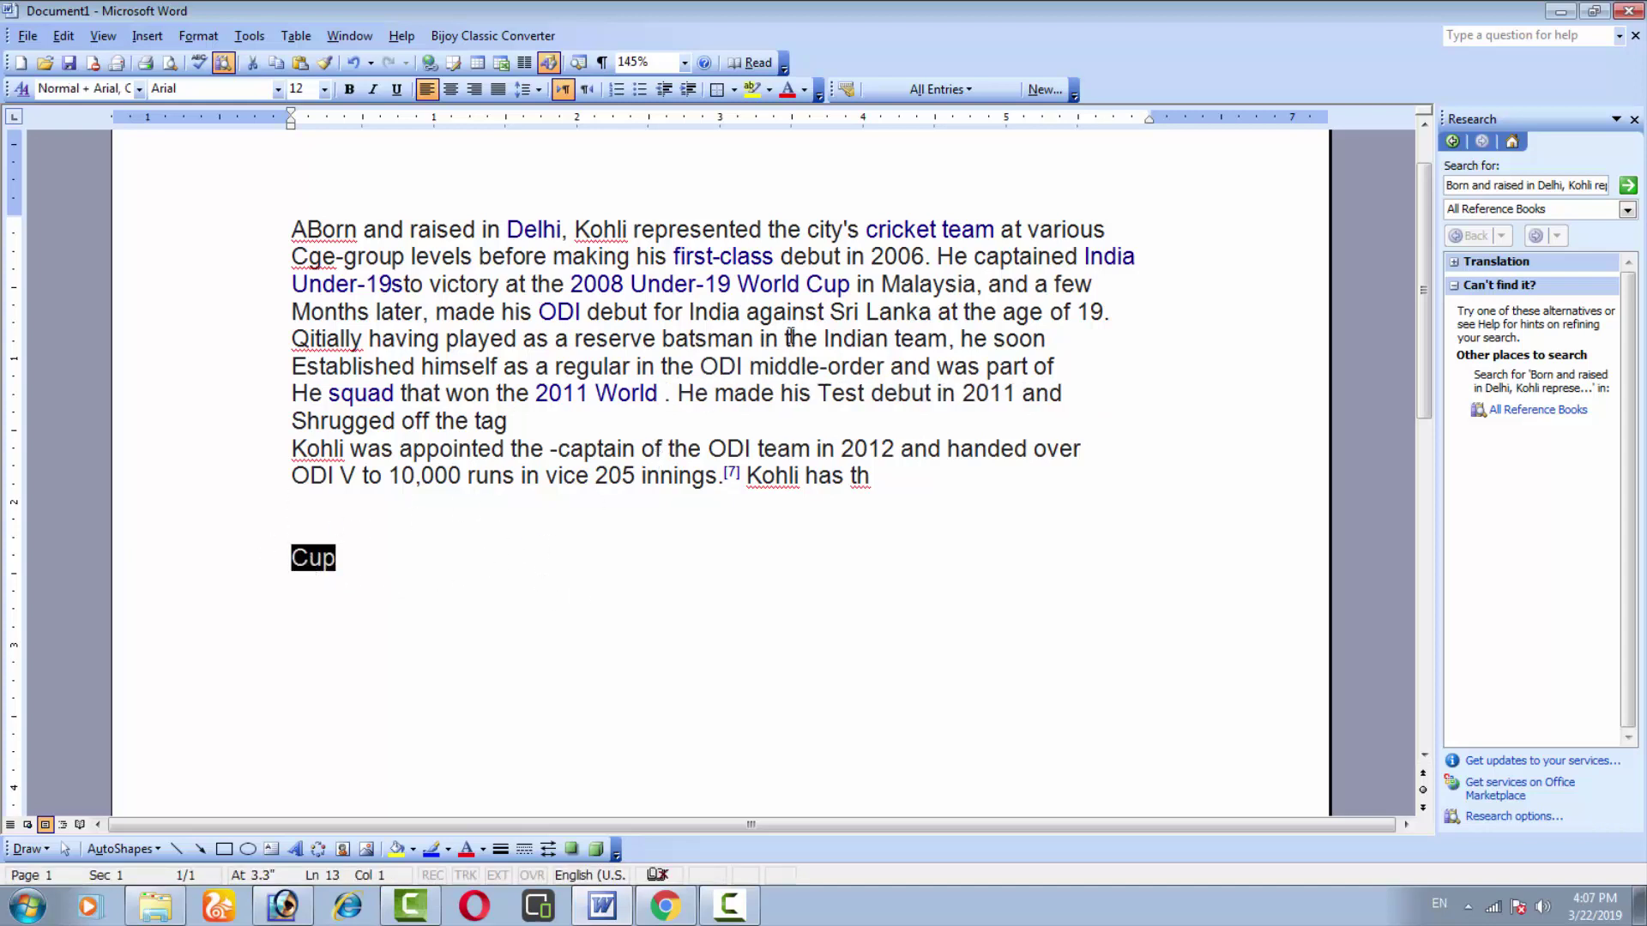
click(749, 367)
key(ctrl+z)
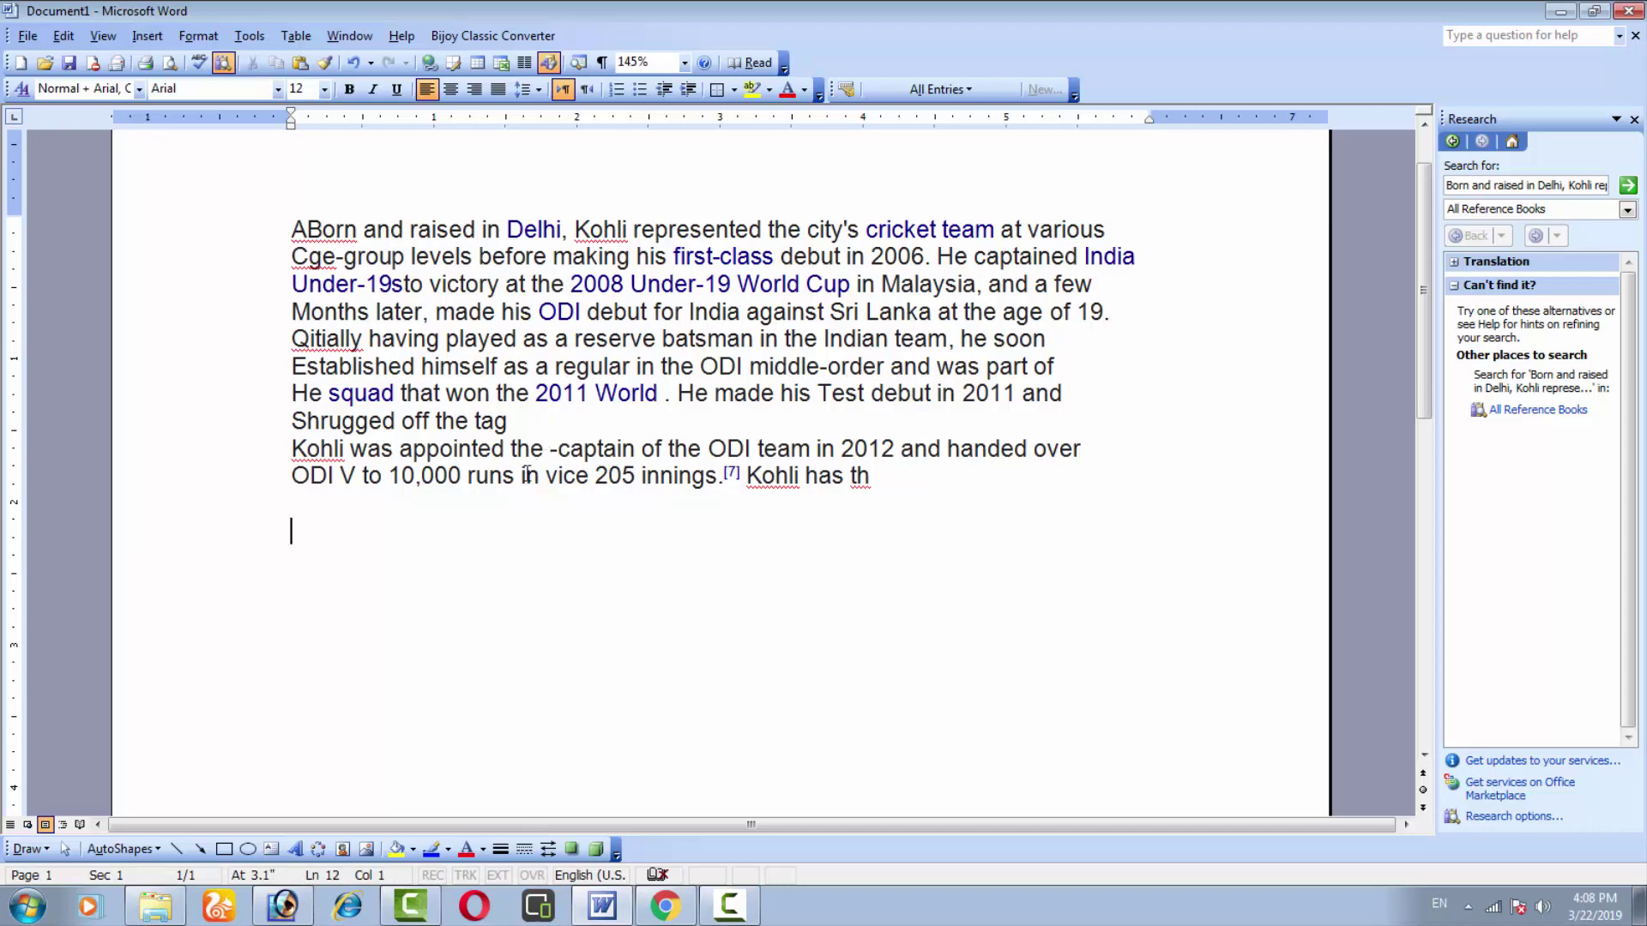
Step: Copy a vertical block covering the first few characters of all ten lines, from "ABorn" to "ODI V", and paste it below the text
click(291, 229)
drag(291, 229, 364, 471)
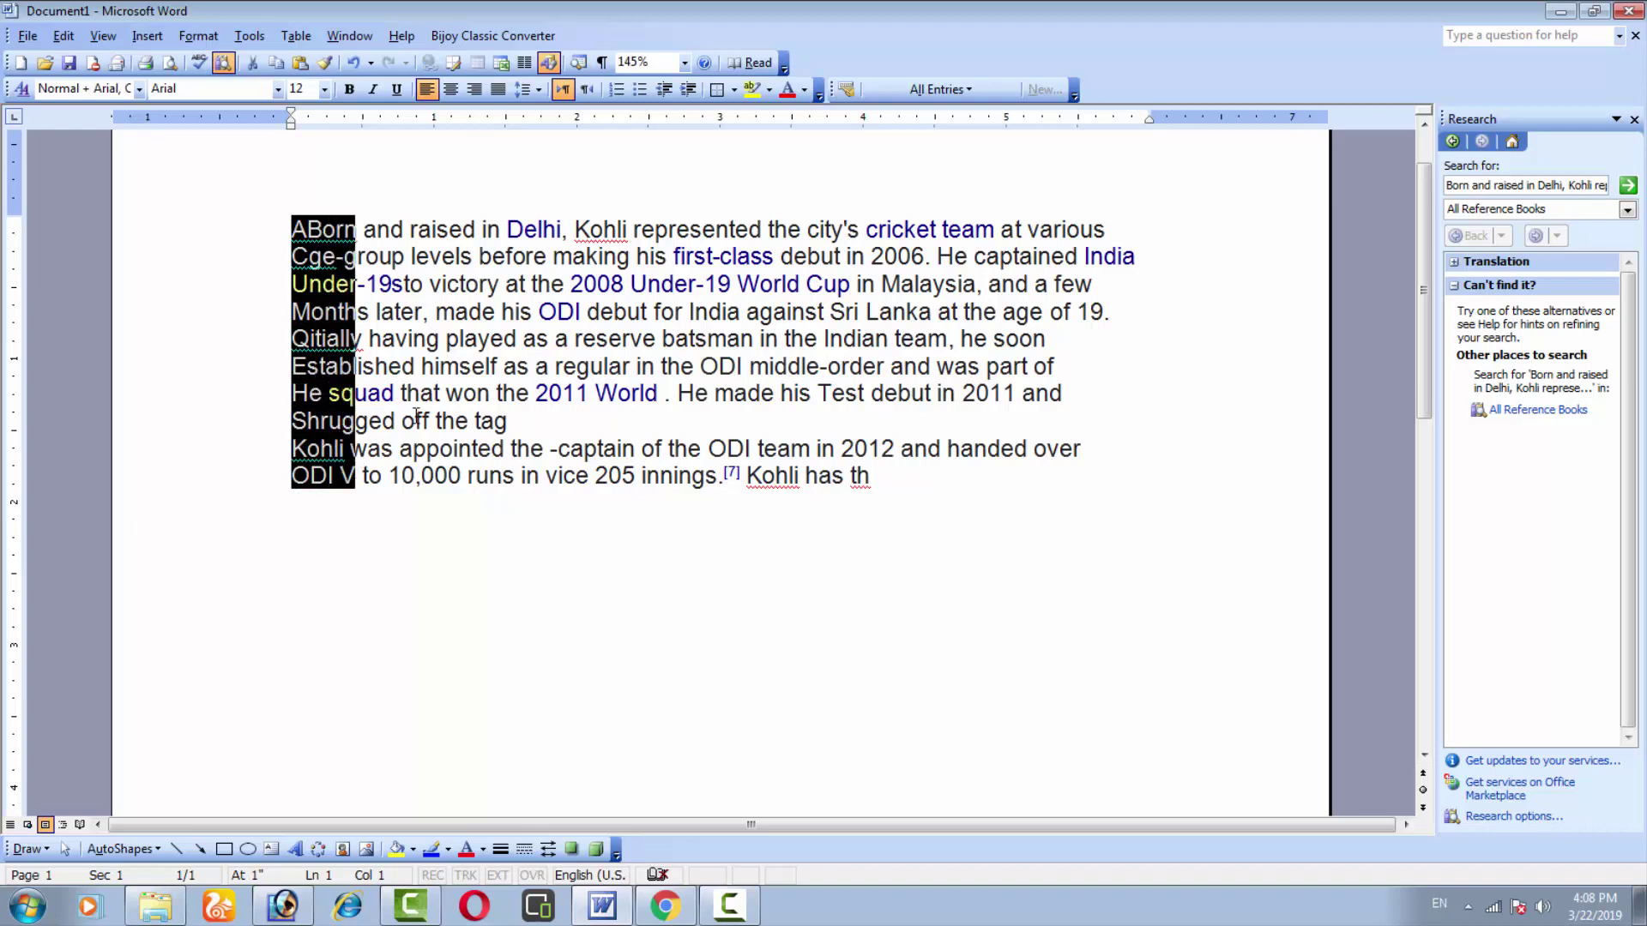
click(380, 503)
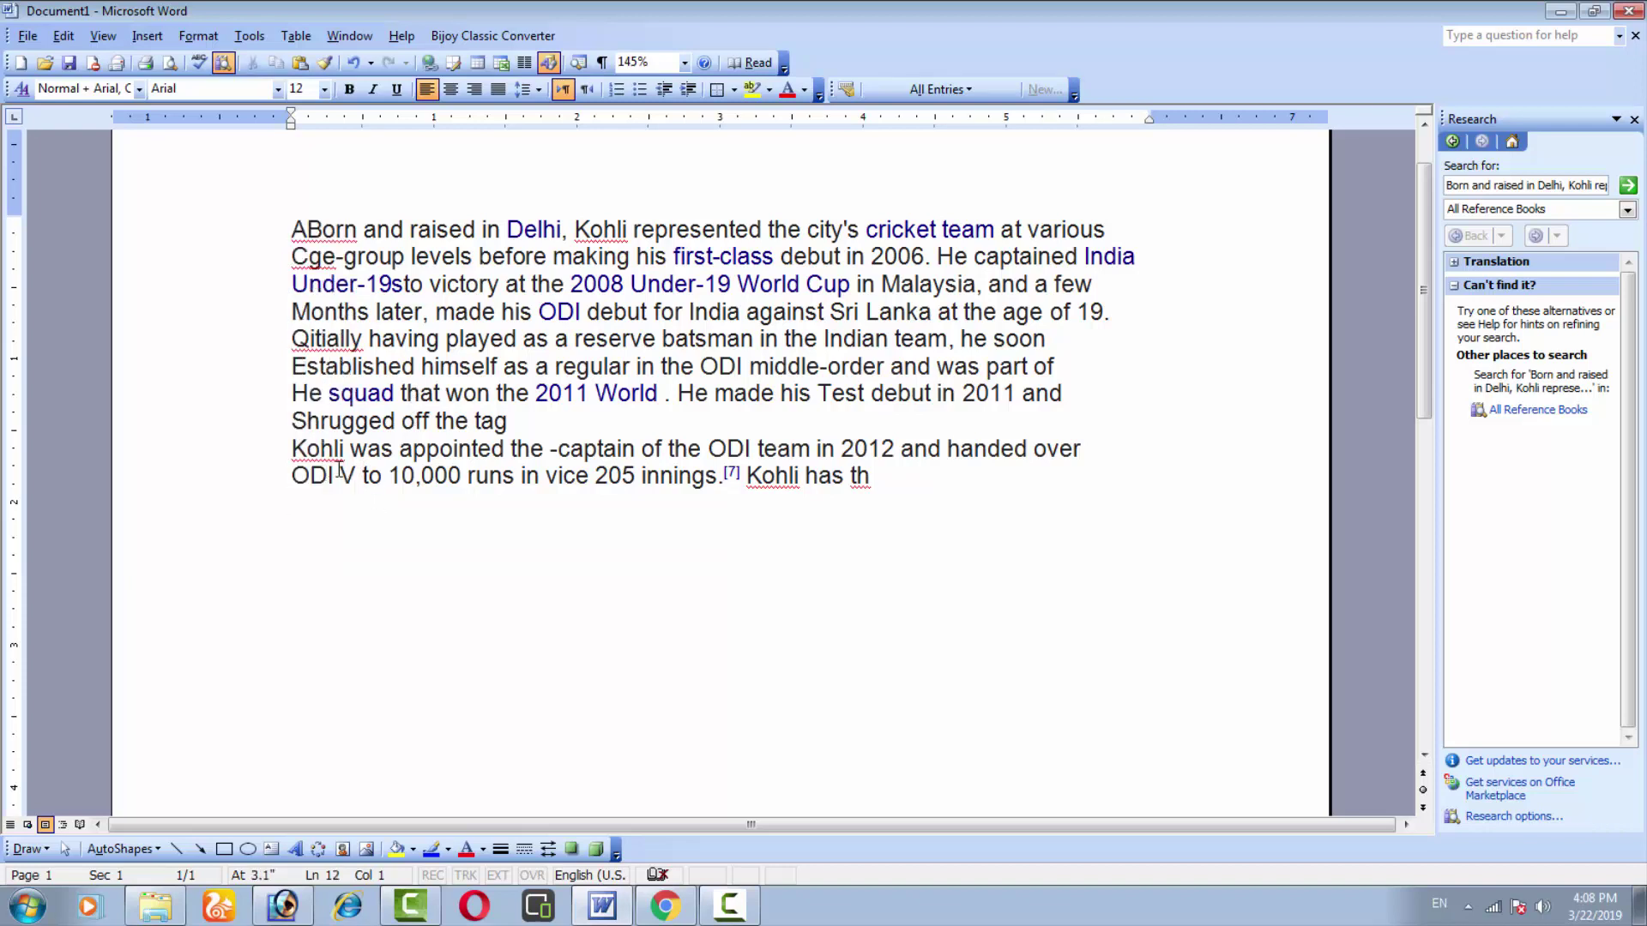
text(ABorn Cge-g Under Month Qitially Establ He squ Shrugg Kohli w ODI V)
scroll(414, 515, down, 3)
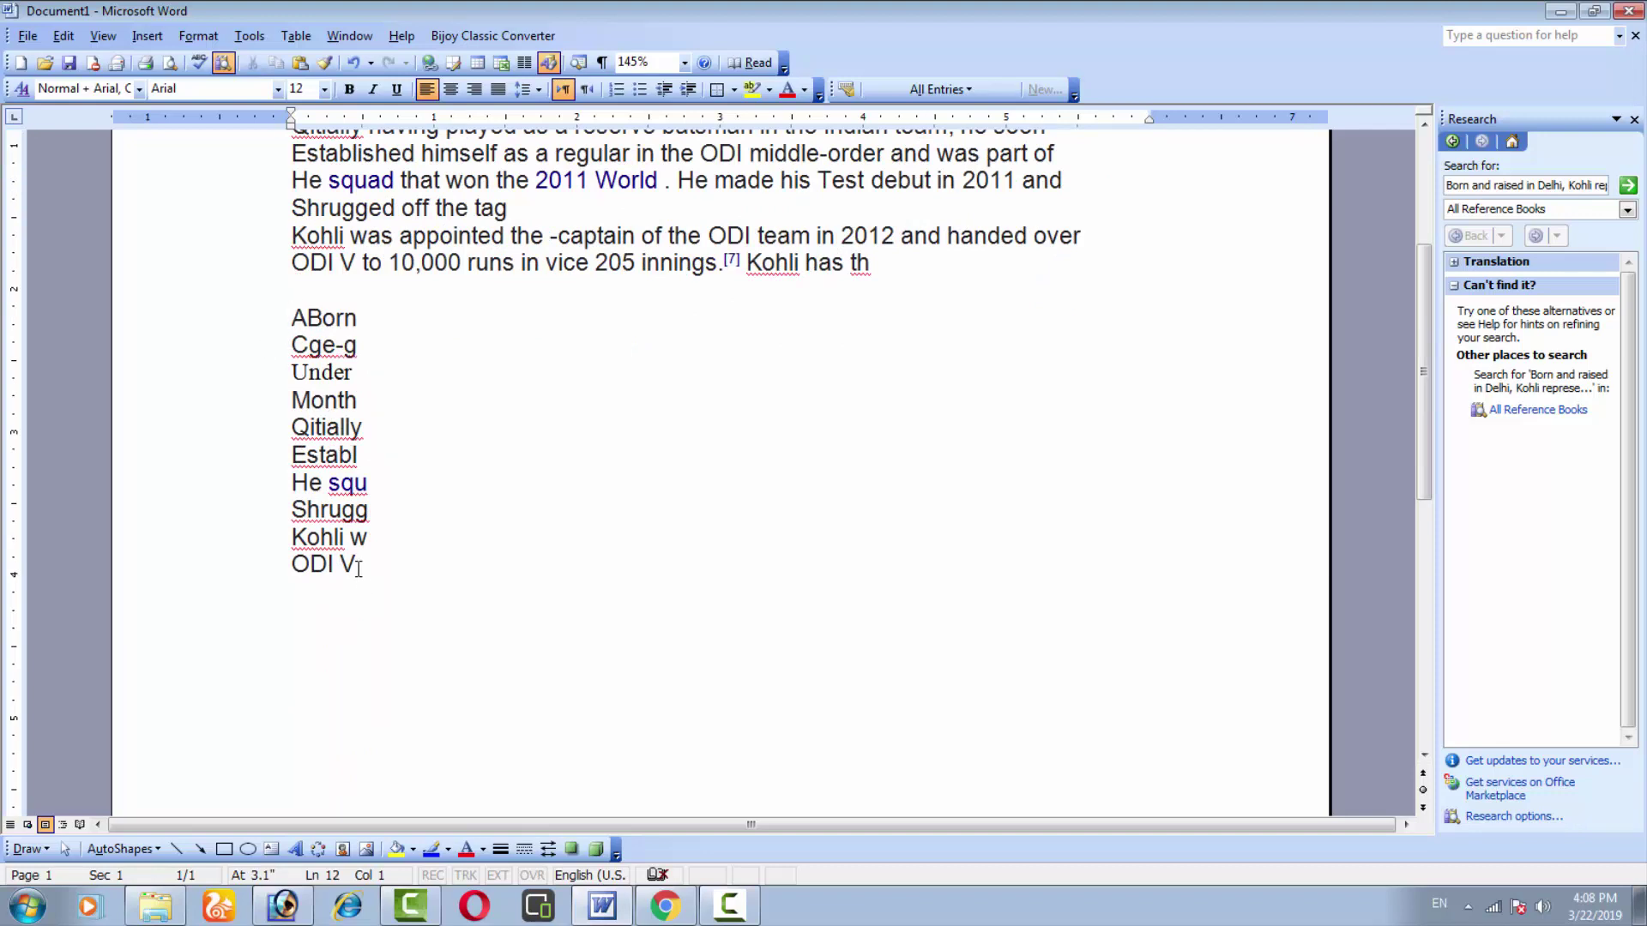
scroll(370, 412, up, 4)
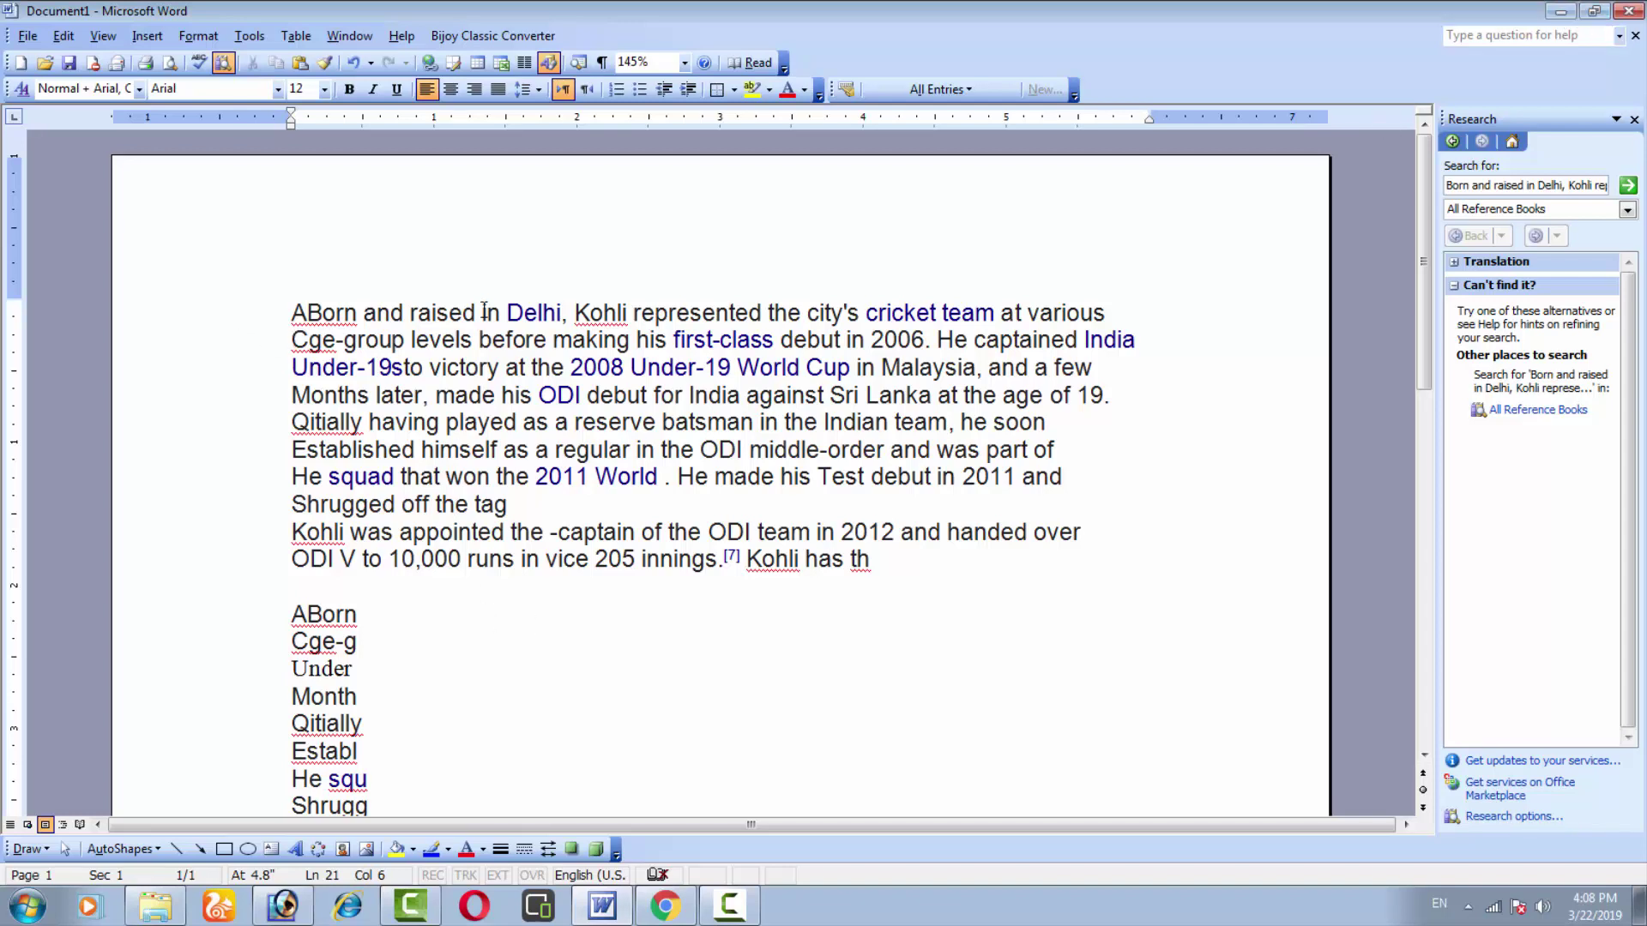
scroll(673, 460, down, 2)
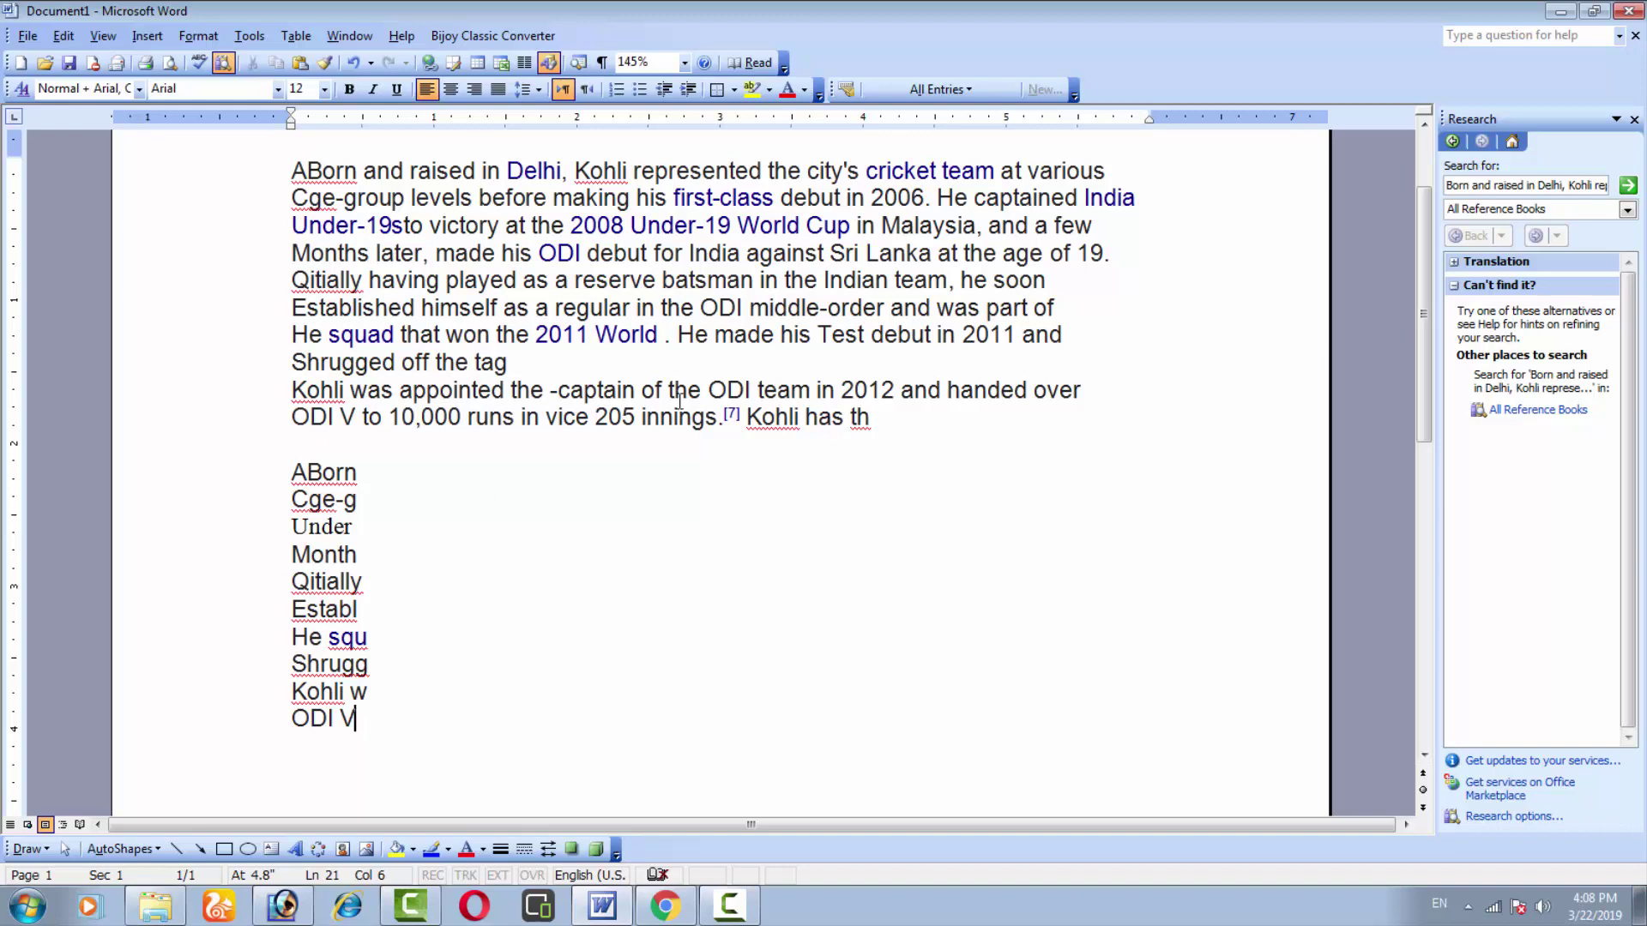
scroll(294, 309, up, 2)
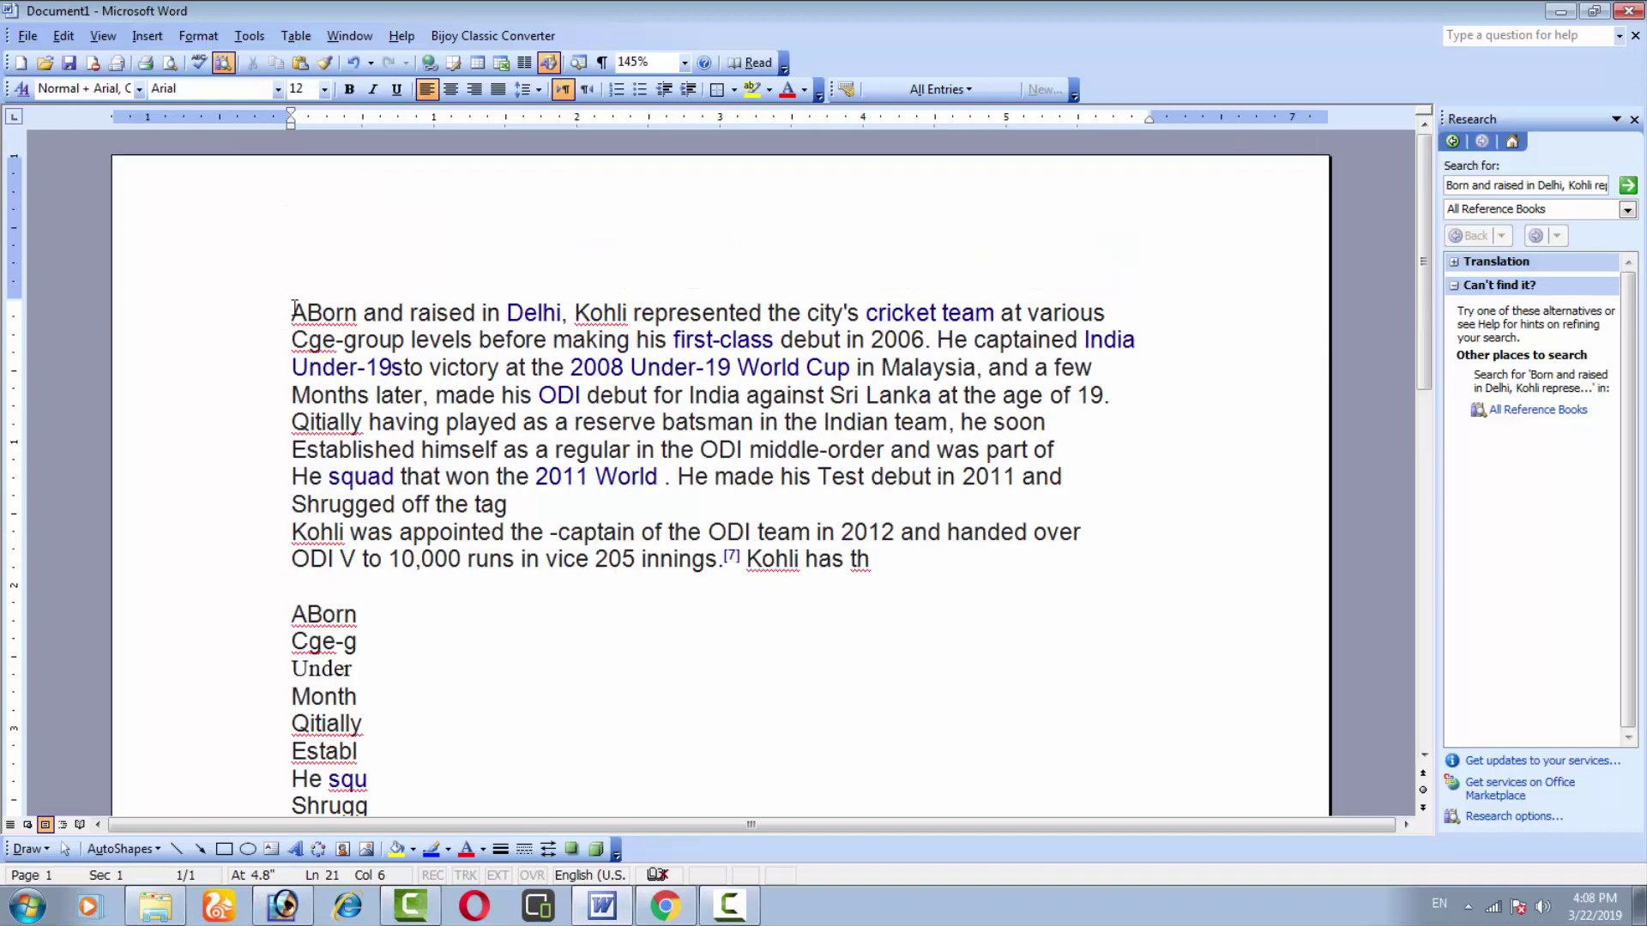